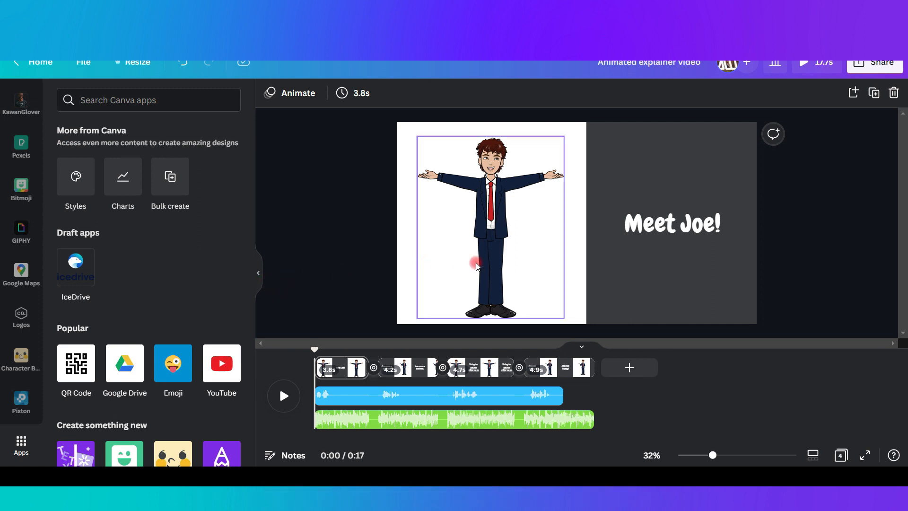
Open the Pixton app from the content discovery apps and browse its character library.
left_click(510, 272)
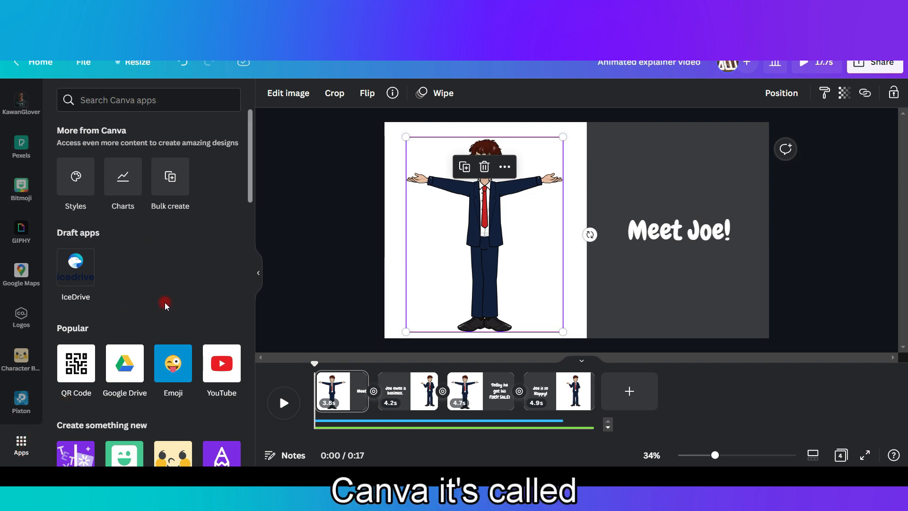
scroll(173, 327, "down", 7)
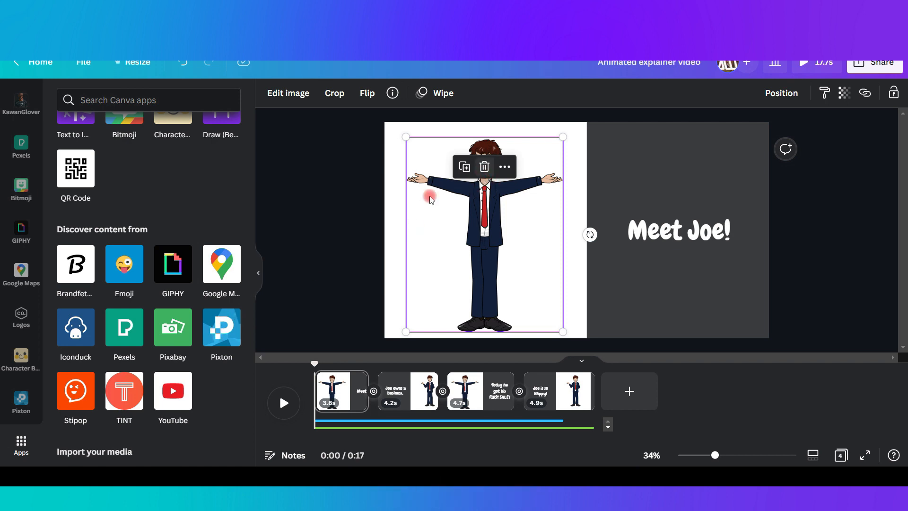
left_click(227, 335)
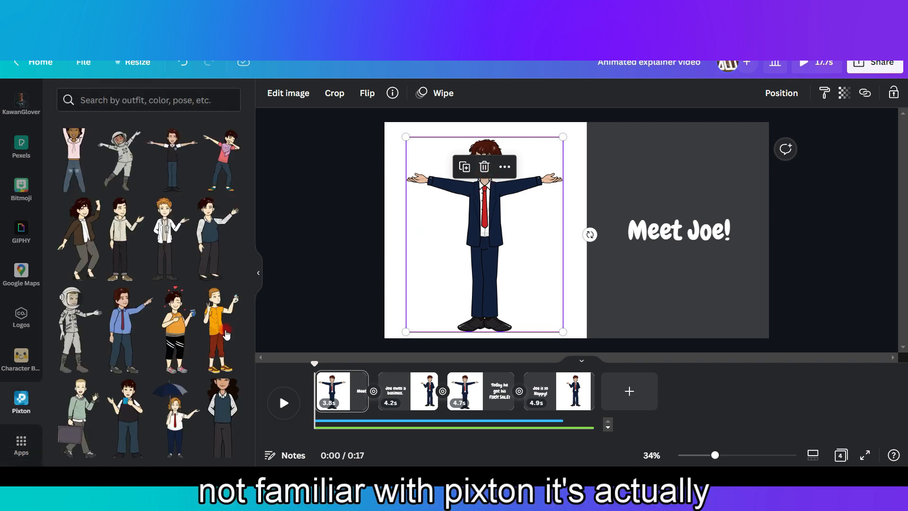
scroll(207, 370, "down", 5)
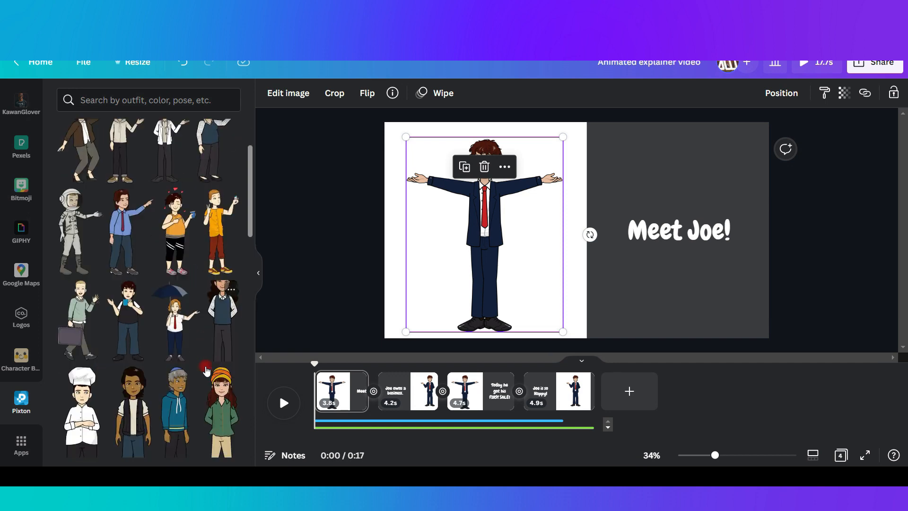
scroll(207, 370, "down", 5)
scroll(206, 370, "down", 10)
scroll(206, 370, "up", 10)
scroll(204, 374, "up", 5)
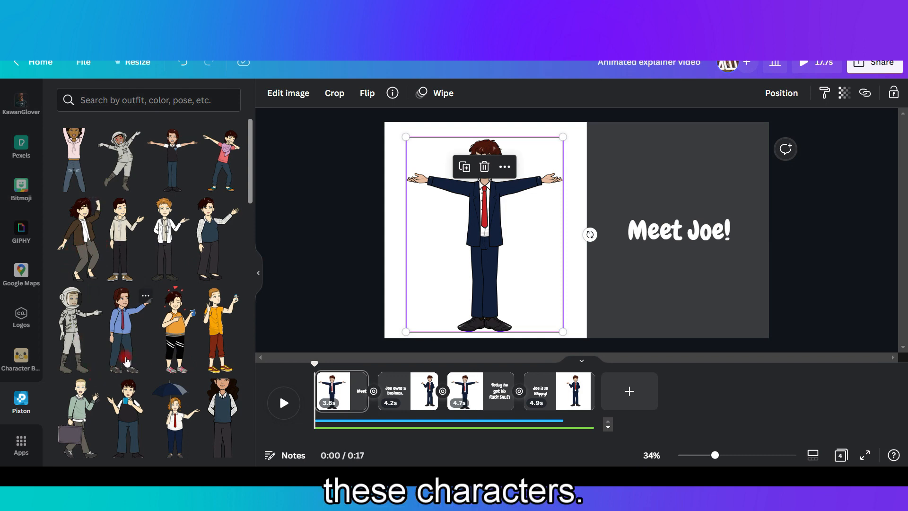
Search the Pixton character library for "tie".
left_click(574, 195)
left_click(478, 181)
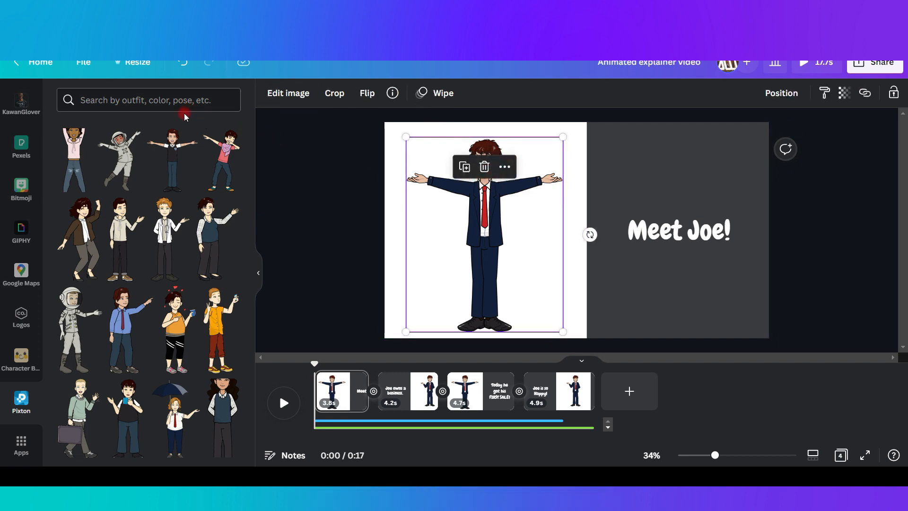
left_click(175, 100)
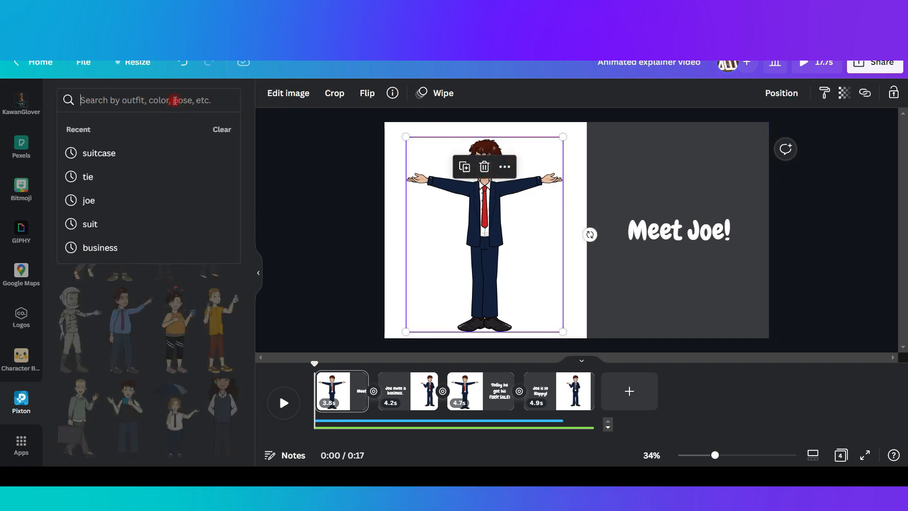
type("tie")
key("Return")
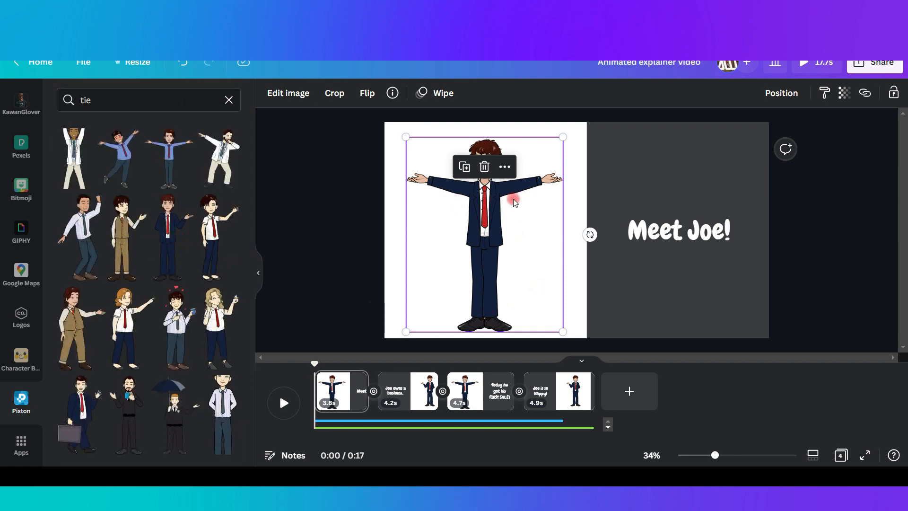
Inspect the Wipe animation settings of the character and the "Meet Joe!" title on the first page.
left_click(391, 240)
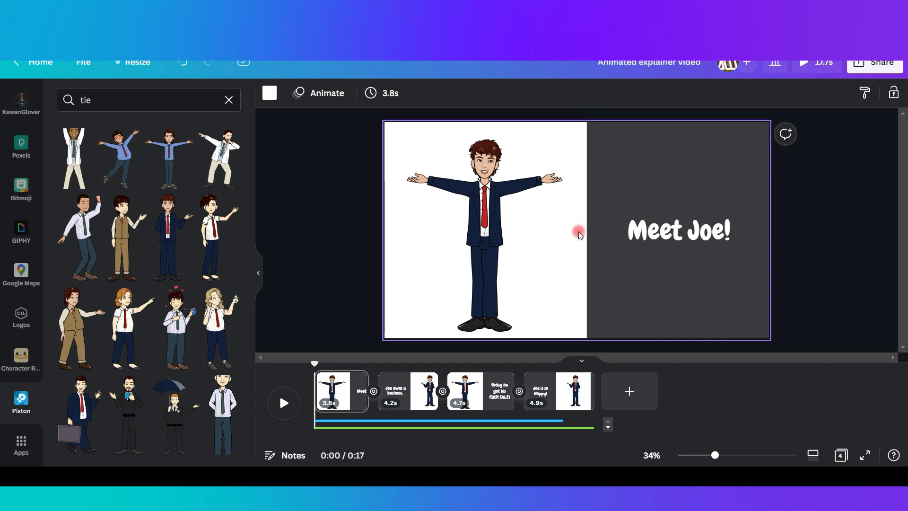
left_click(610, 193)
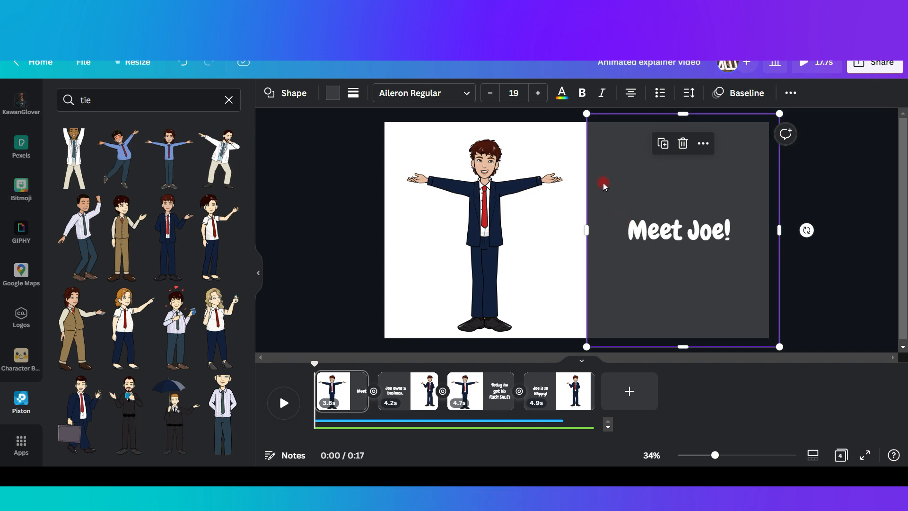
left_click(682, 234)
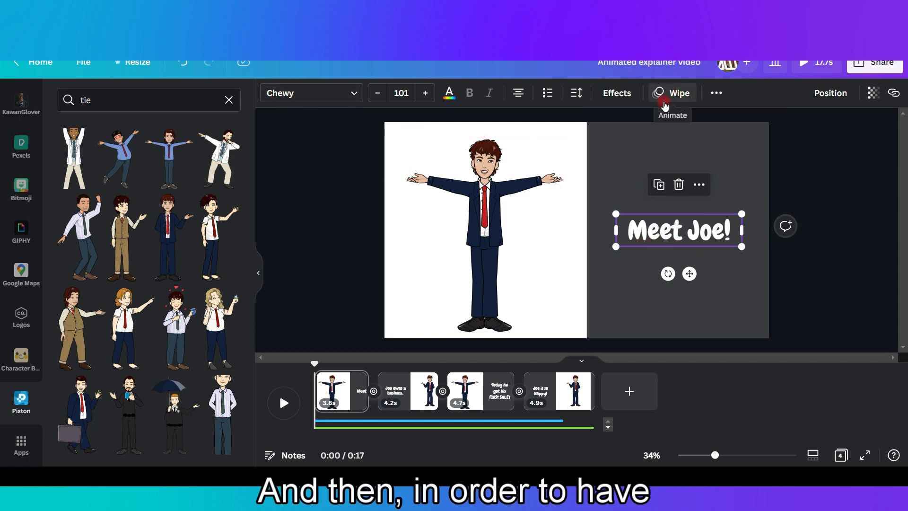
left_click(484, 217)
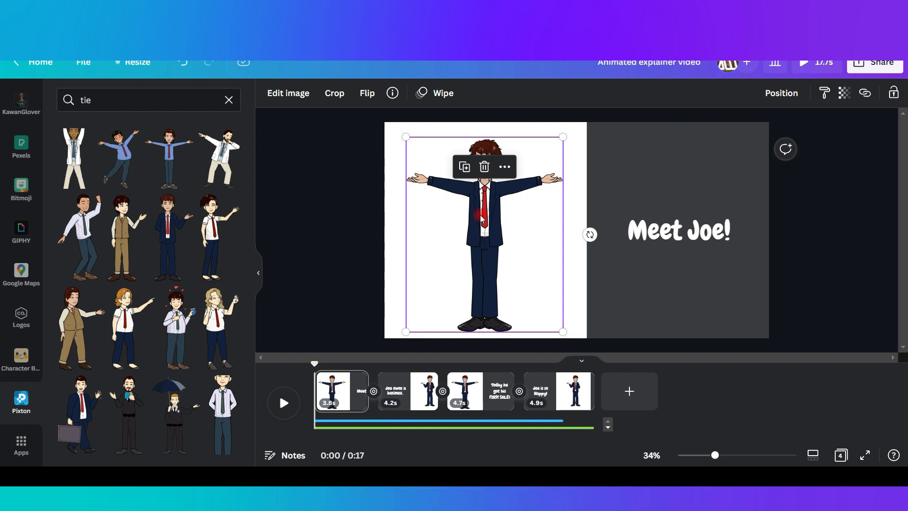
left_click(442, 99)
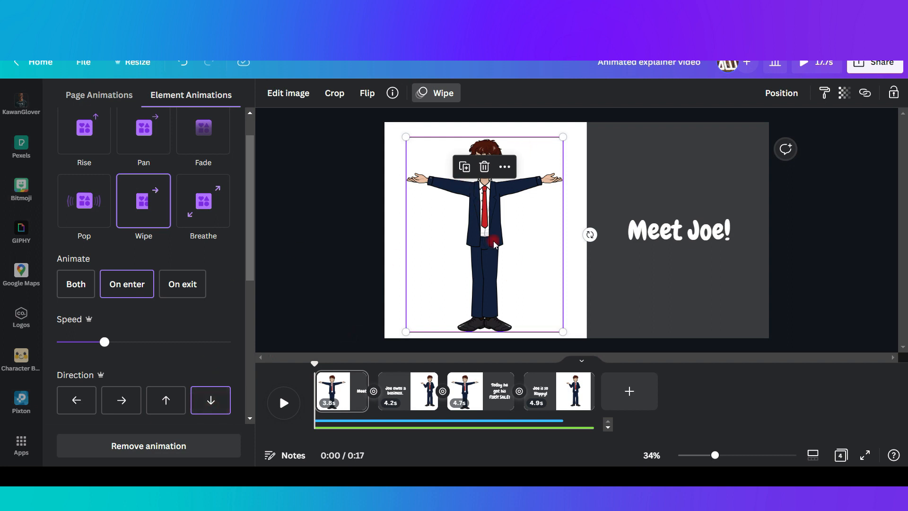
left_click(663, 240)
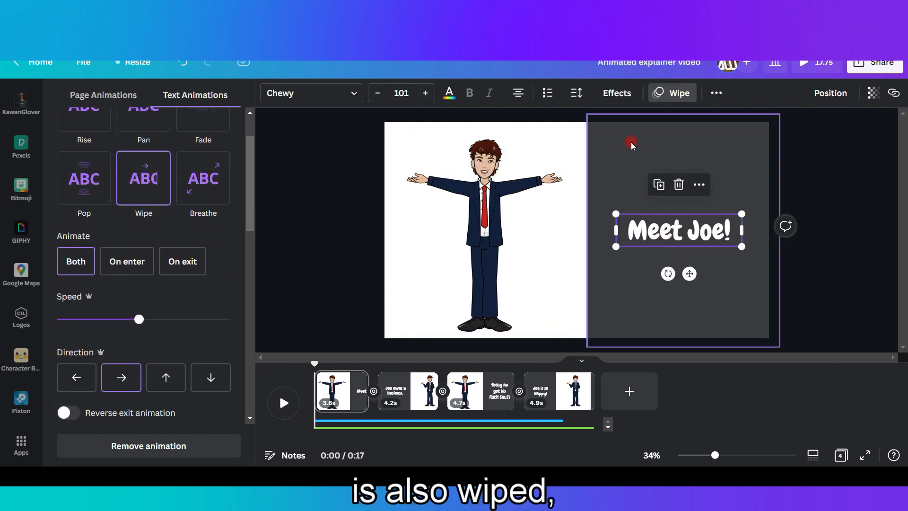
left_click(113, 381)
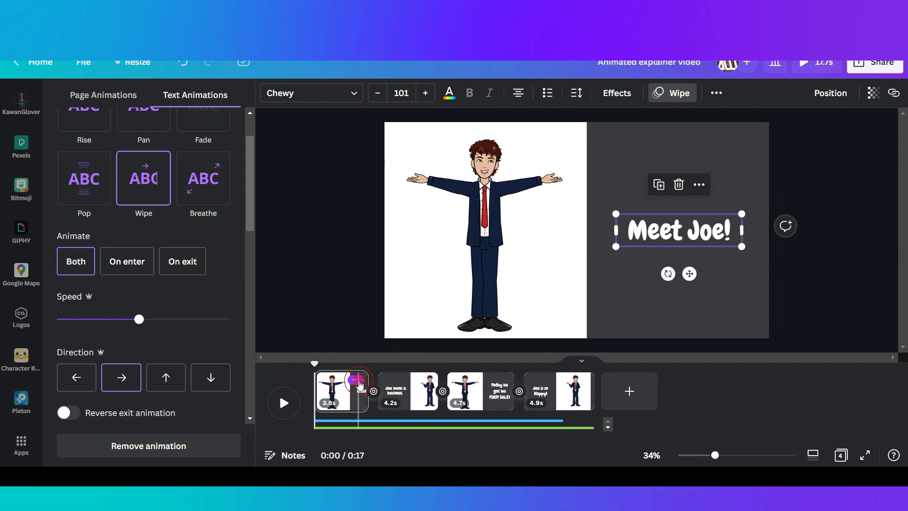
View the first page's options, and compare the dark panel and text placement on pages 1 and 2.
left_click(359, 381)
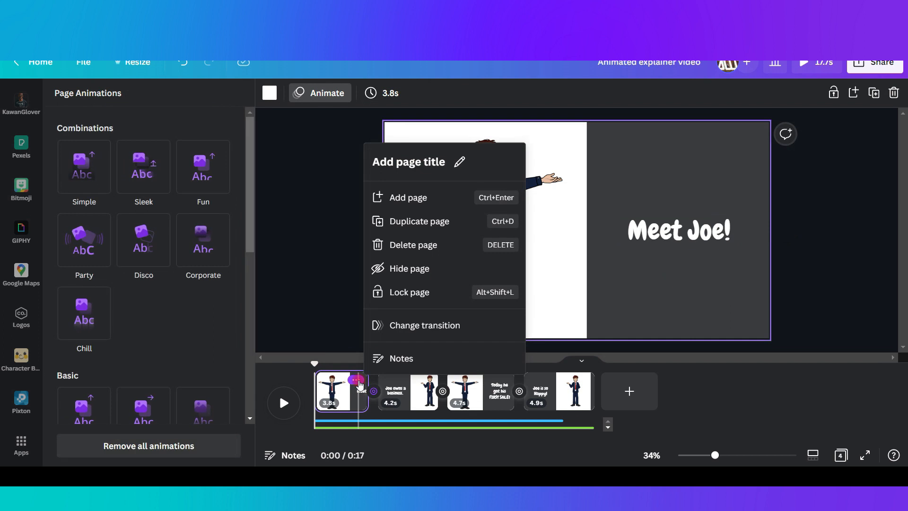
left_click(346, 270)
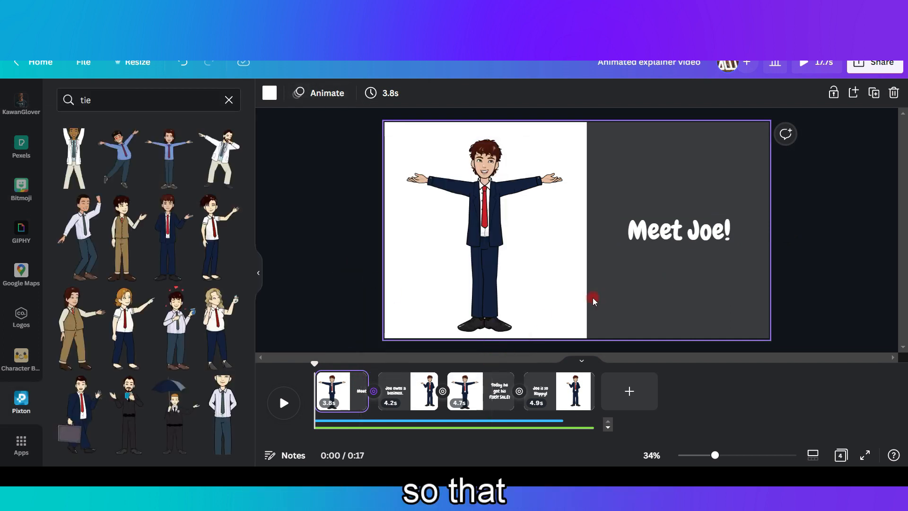
left_click(623, 300)
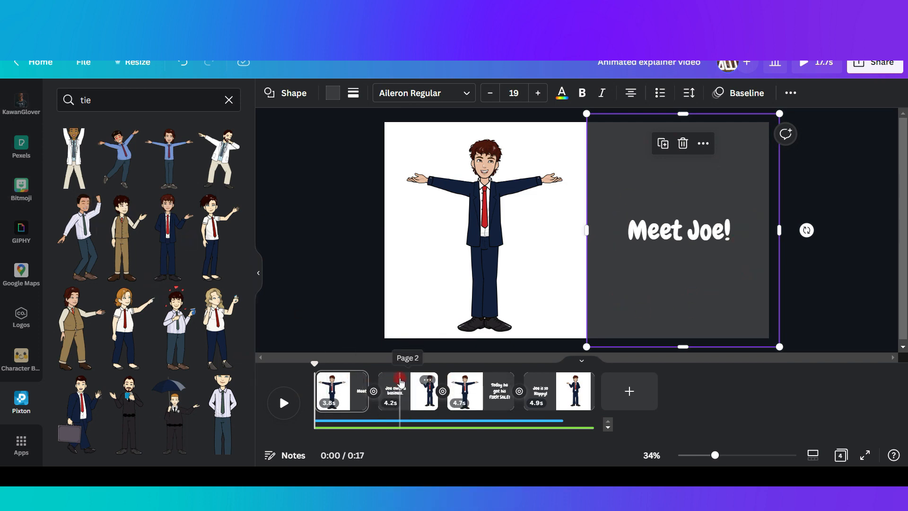
left_click(401, 384)
left_click(440, 166)
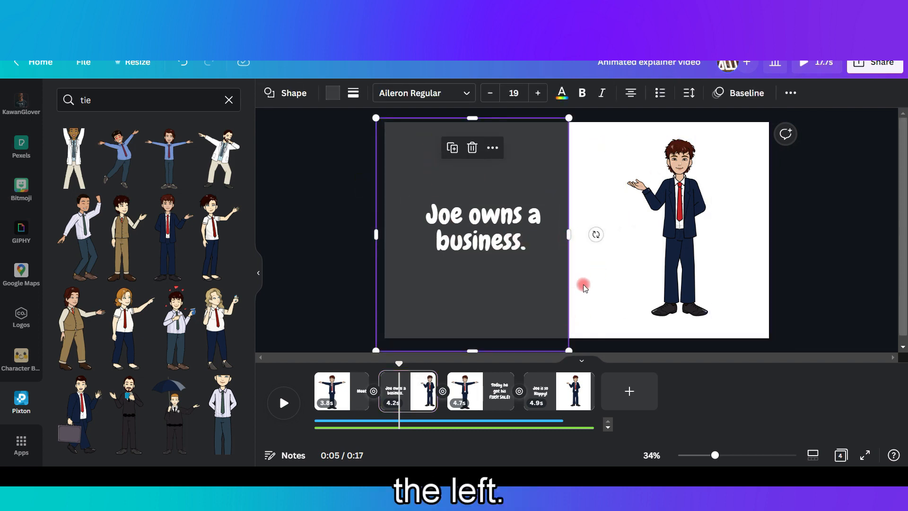
left_click(355, 394)
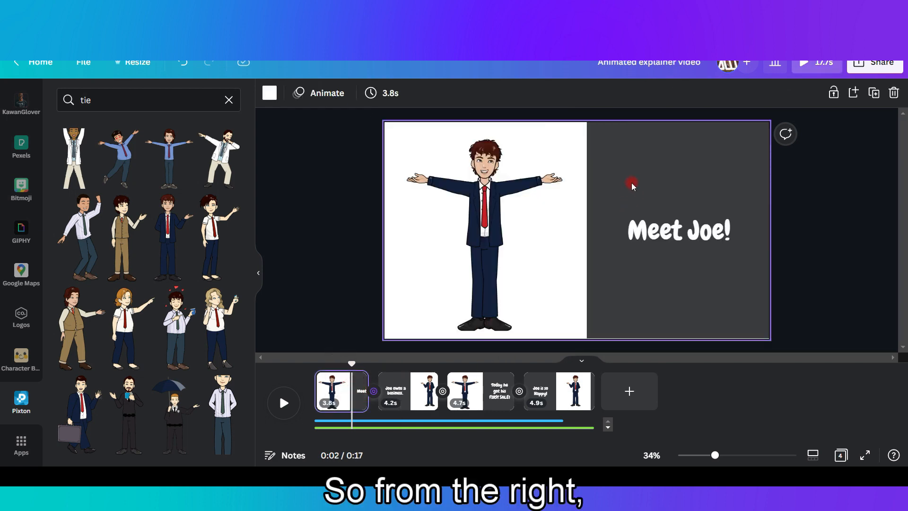
left_click(414, 385)
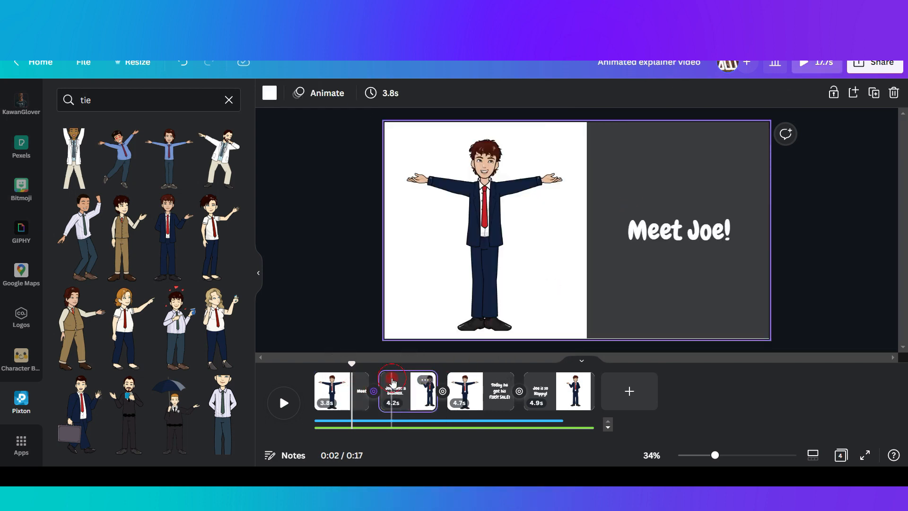
left_click(504, 218)
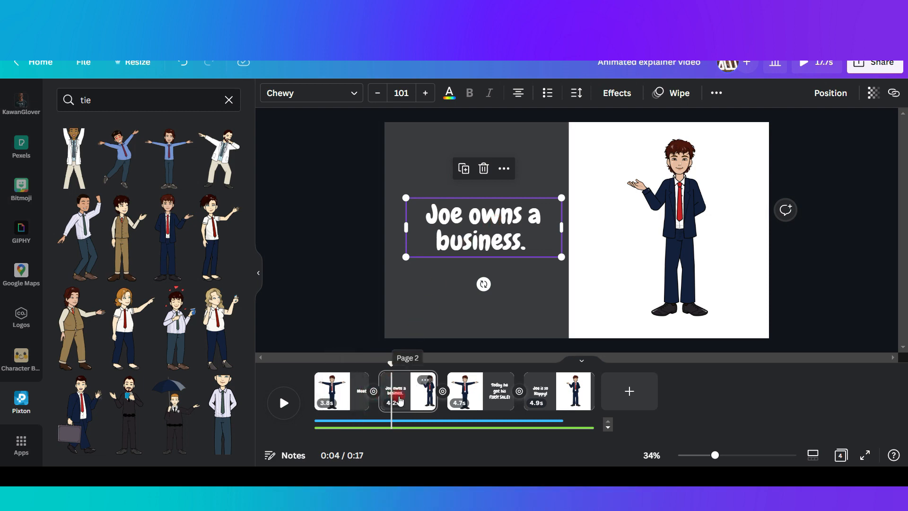
Flip the businessman character on page 2 horizontally and flip it back to face the text.
left_click(662, 227)
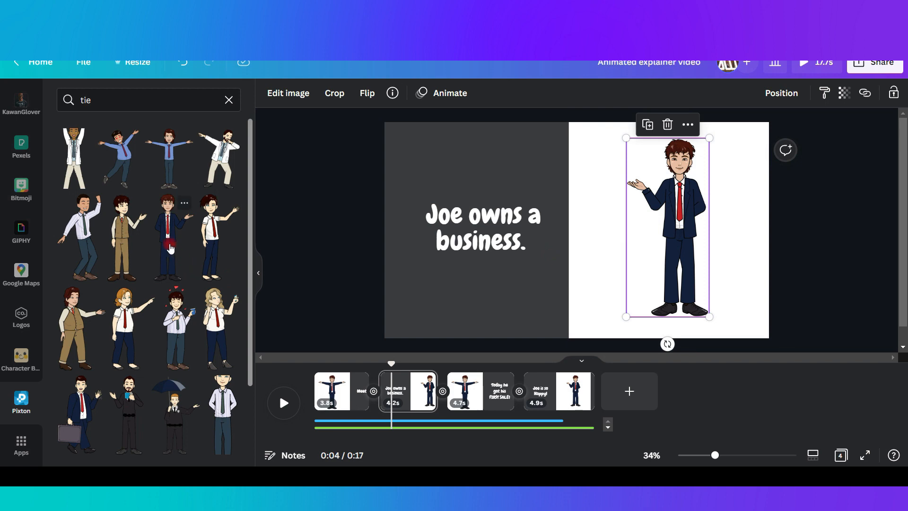
scroll(169, 412, "down", 5)
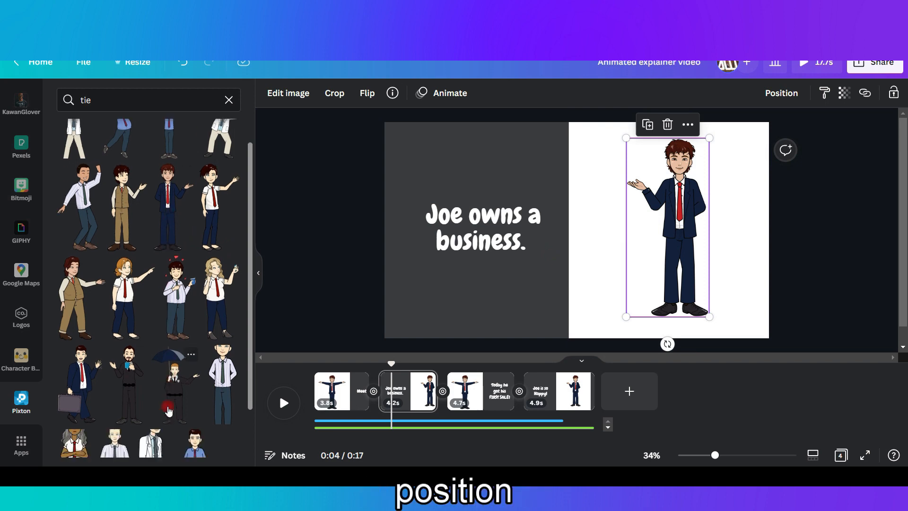
scroll(116, 399, "up", 5)
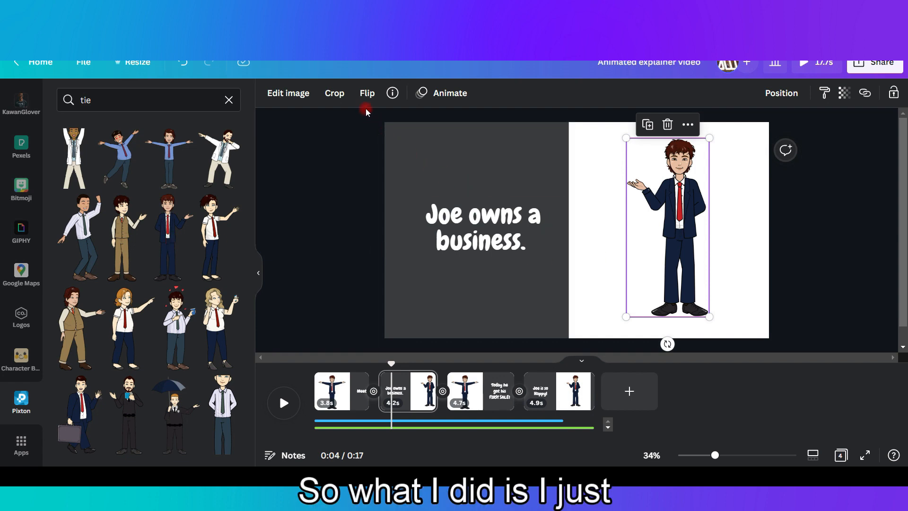
left_click(367, 94)
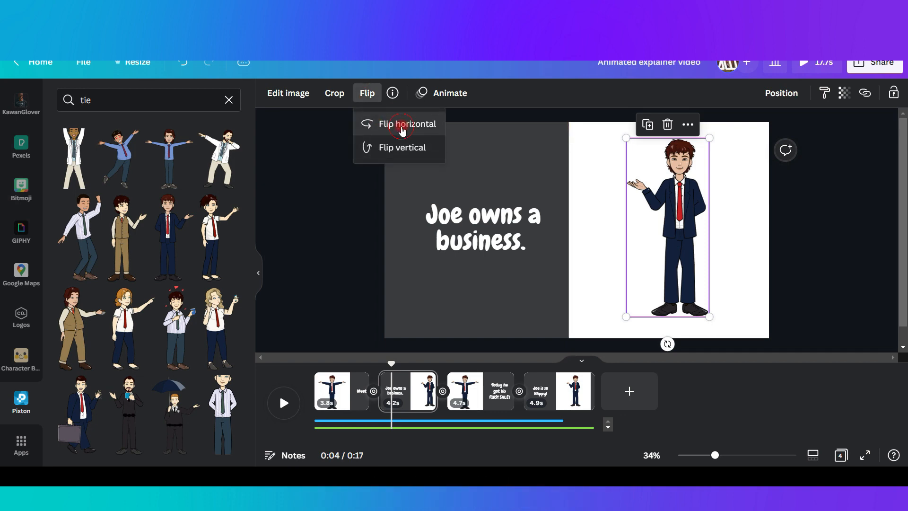
left_click(402, 130)
left_click(368, 93)
left_click(372, 97)
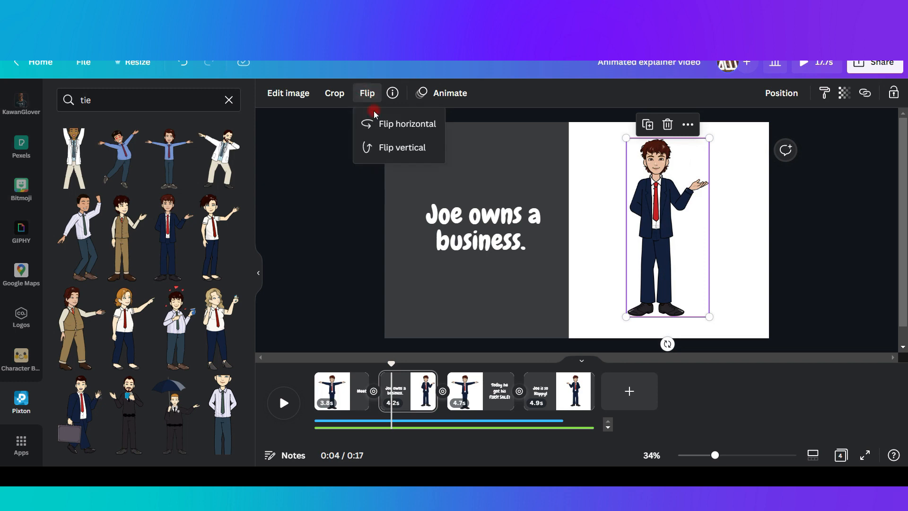
left_click(378, 124)
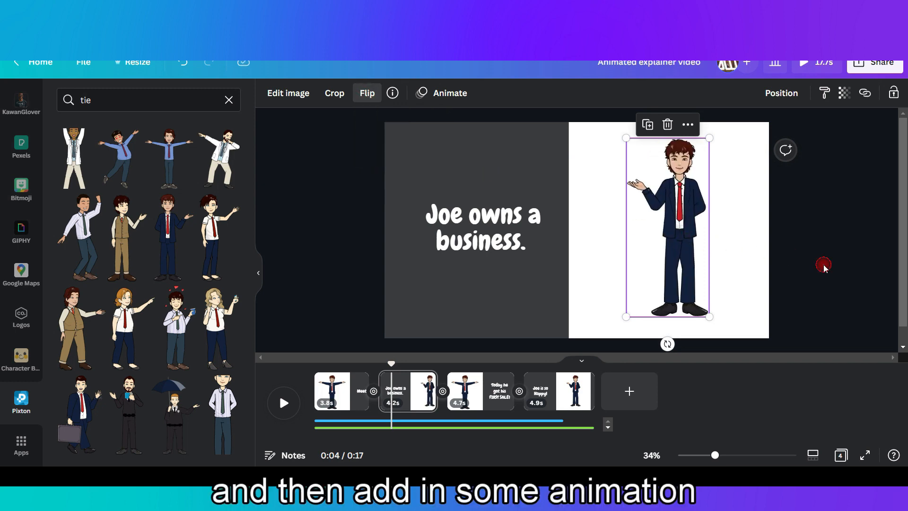
Apply the Wipe element animation to the character on page 2 with a downward direction.
left_click(452, 94)
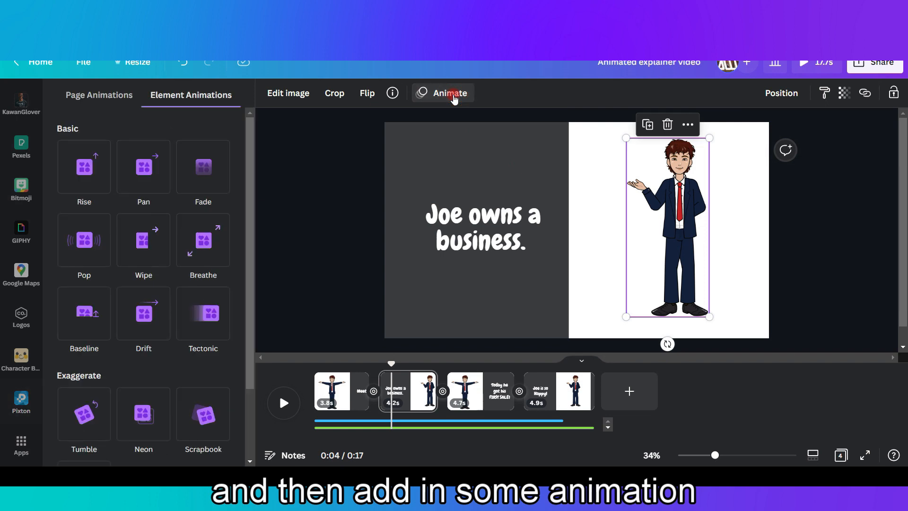
scroll(177, 361, "down", 1)
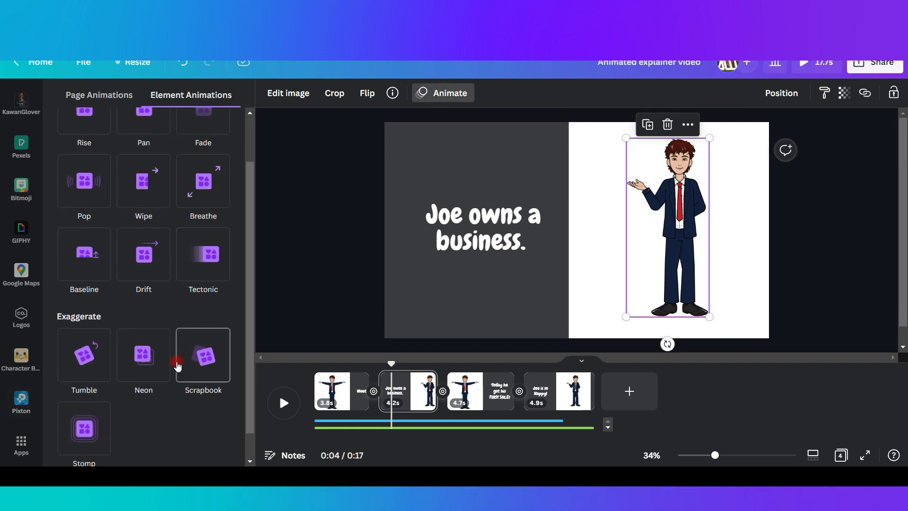
scroll(178, 364, "up", 2)
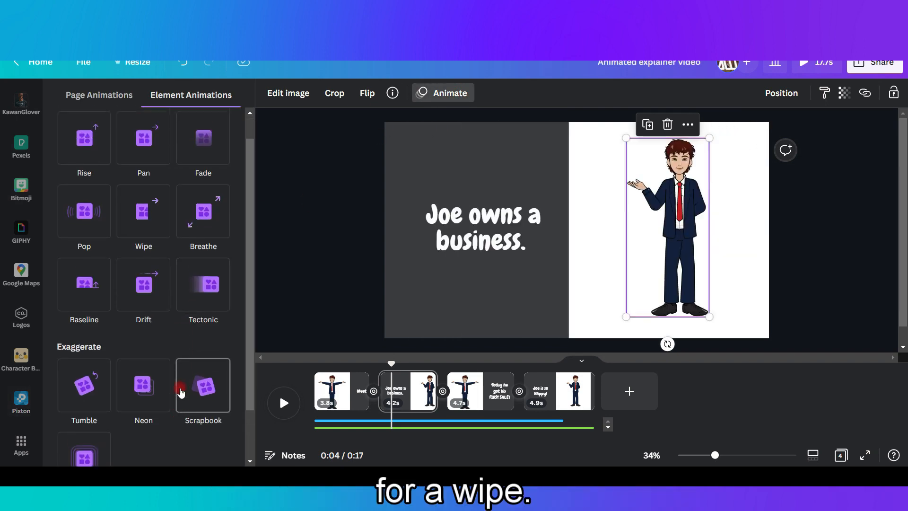
left_click(145, 245)
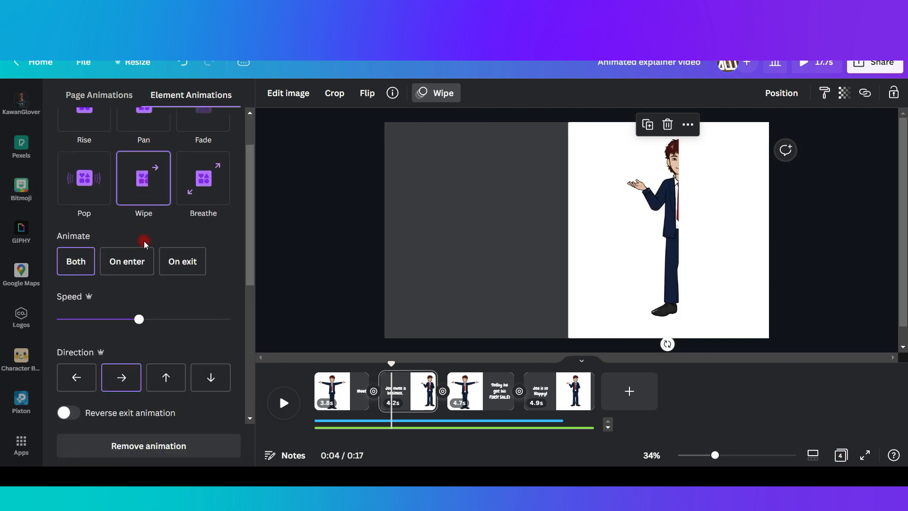
left_click(212, 378)
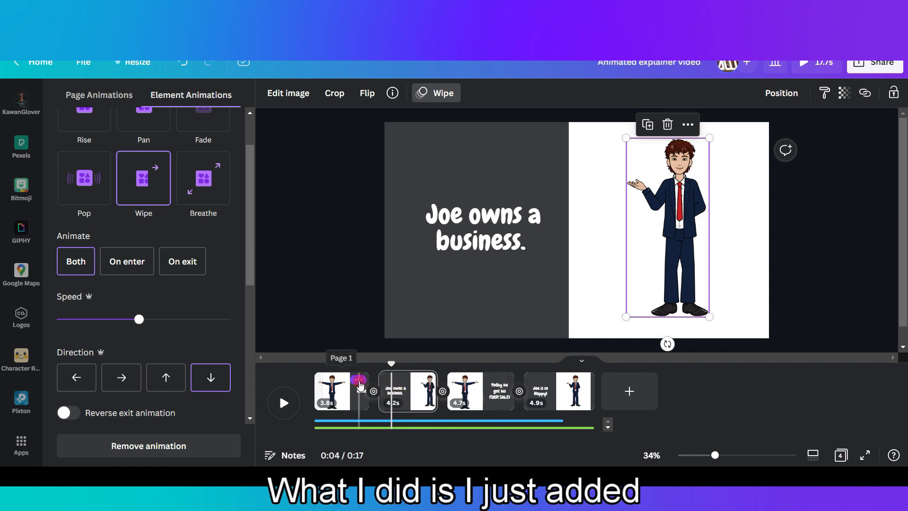
left_click(359, 381)
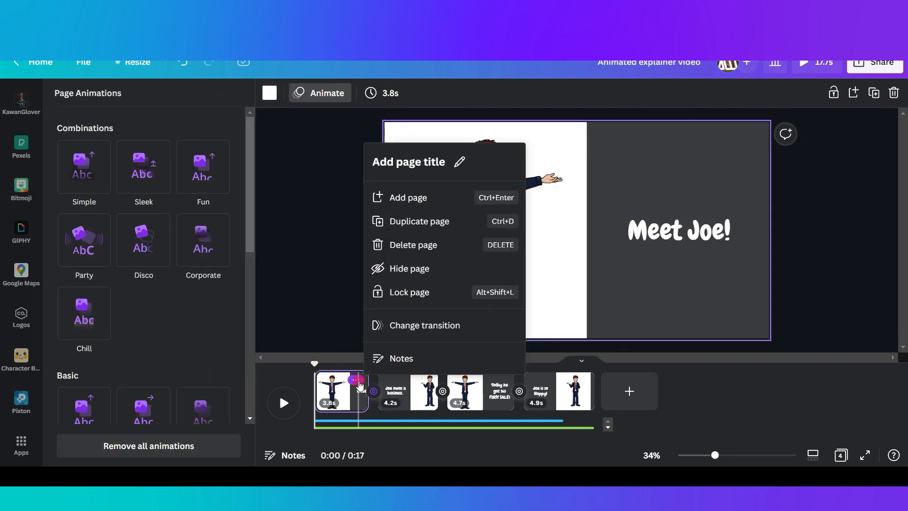
left_click(418, 405)
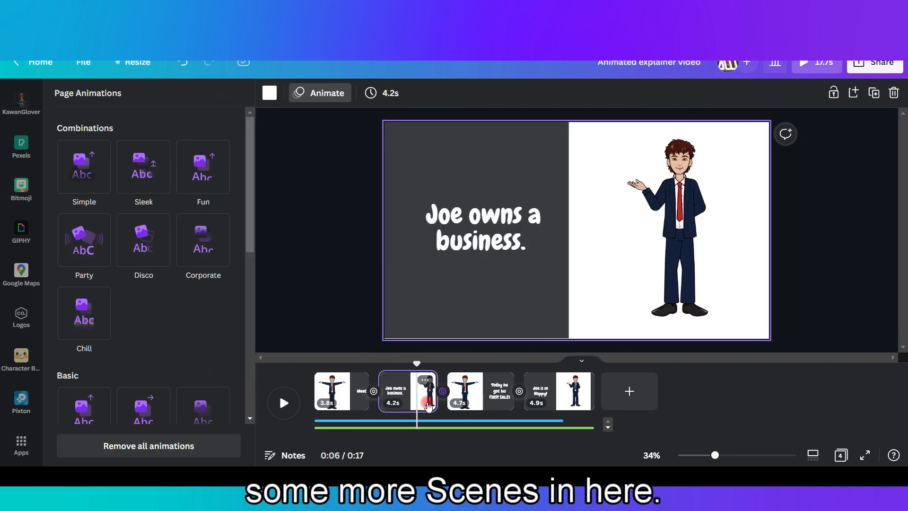
Review the four pages in order, comparing the alternating placement of the dark text panel and the character.
left_click(478, 401)
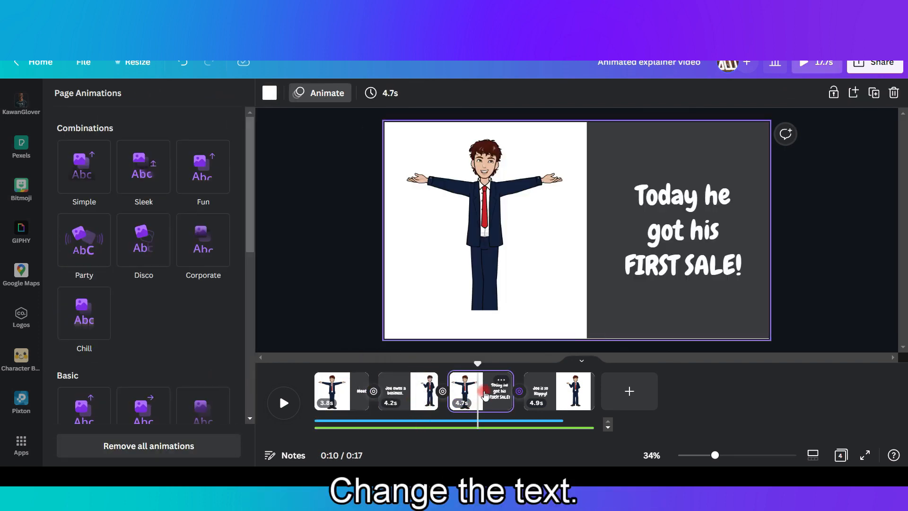
left_click(350, 401)
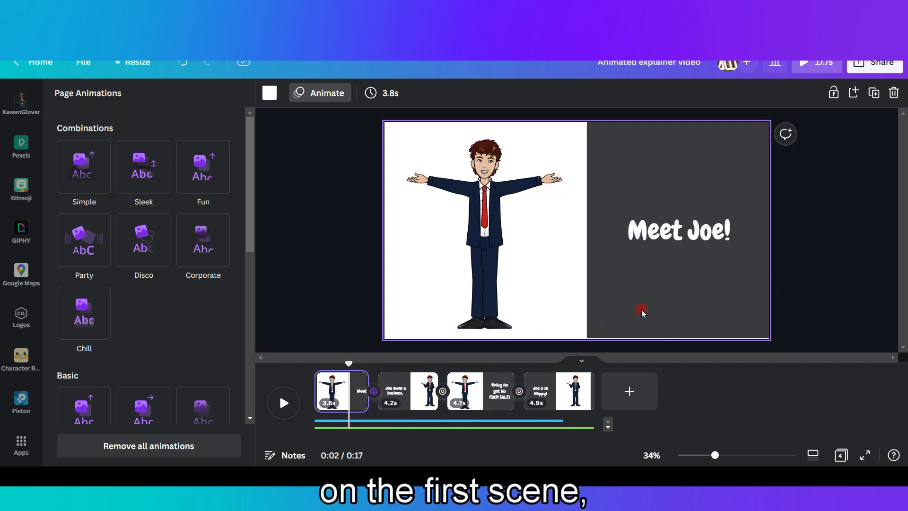
left_click(643, 291)
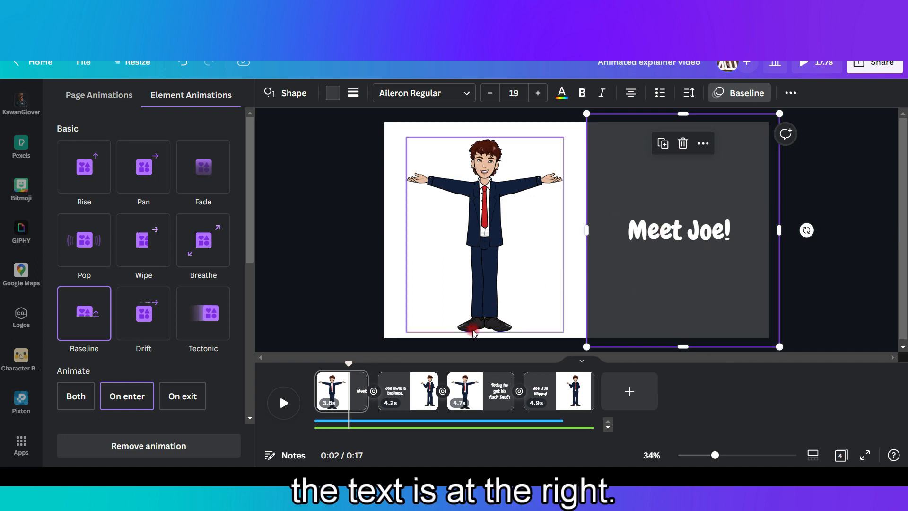
left_click(398, 390)
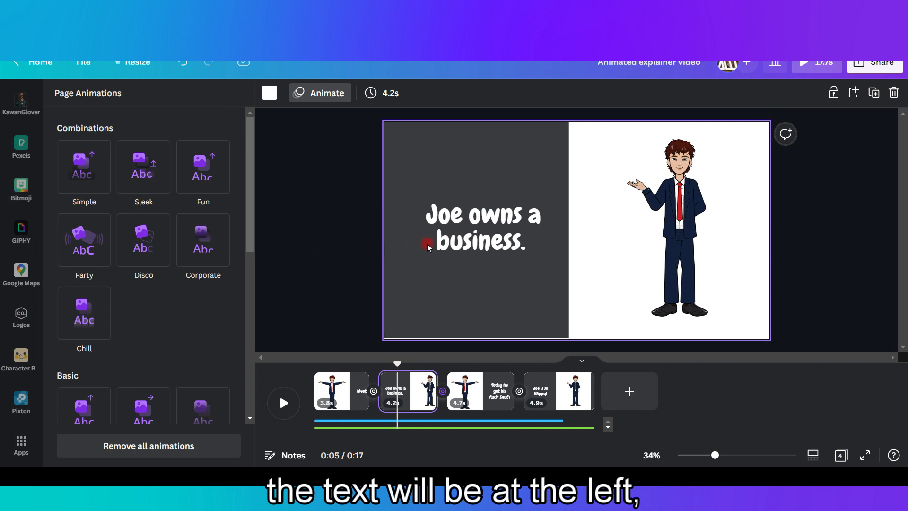
left_click(477, 388)
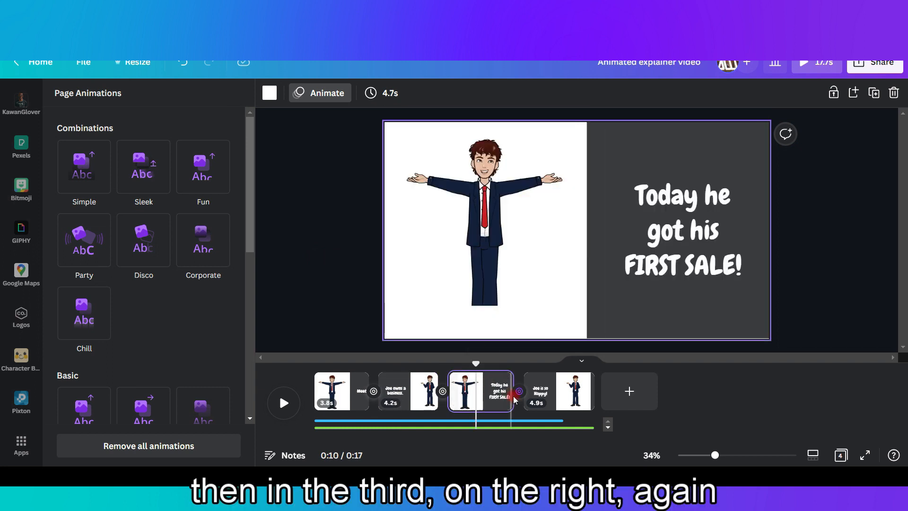
left_click(554, 402)
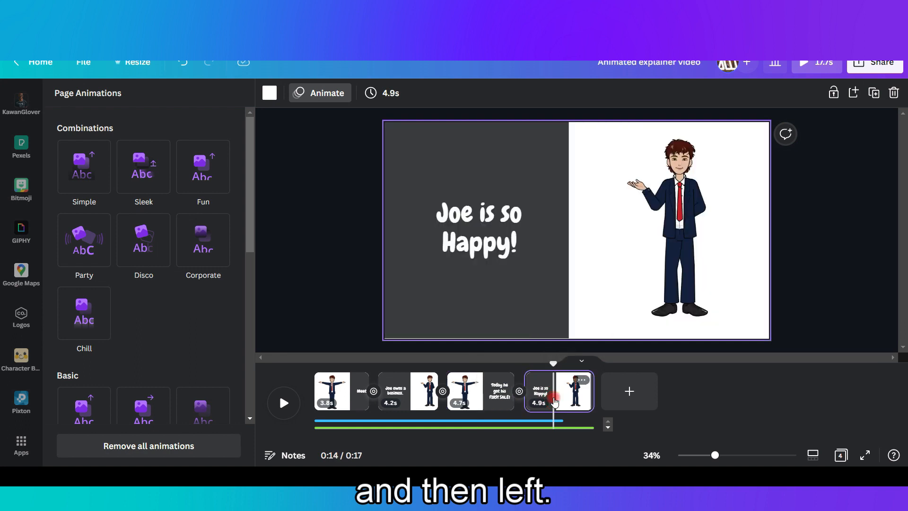
Preview the Circle Wipe transition between pages 1 and 2 and look through the other available transitions.
left_click(374, 400)
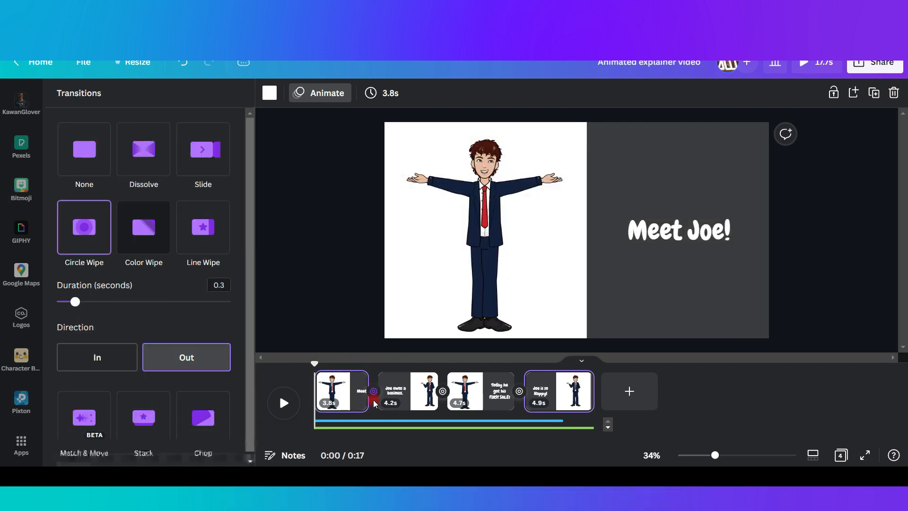
left_click(97, 230)
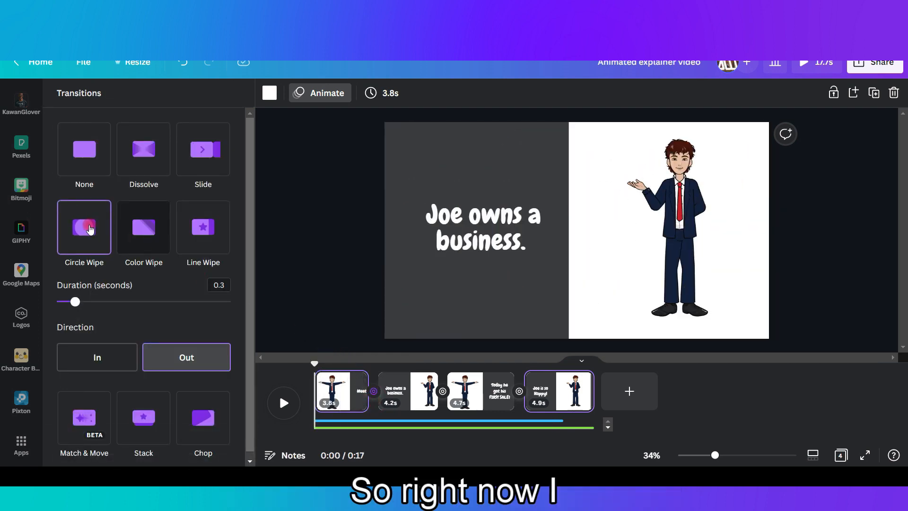
scroll(111, 301, "down", 1)
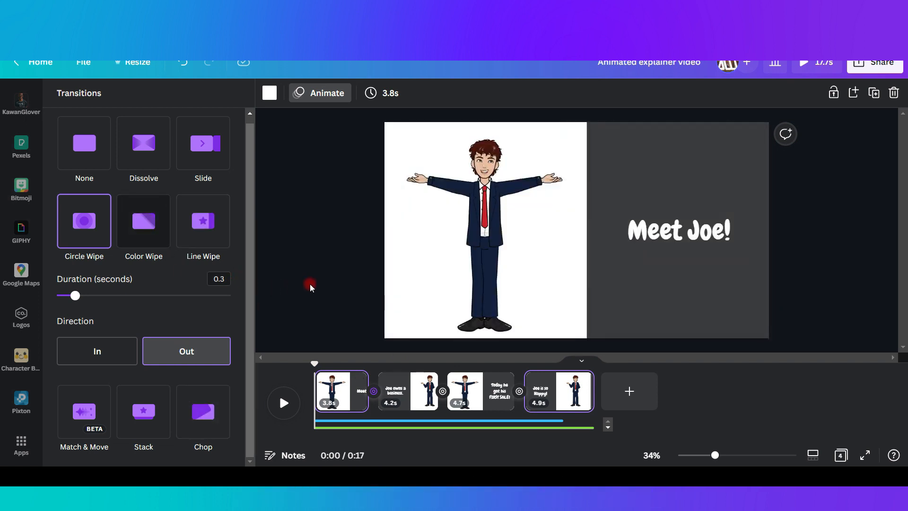
left_click(310, 284)
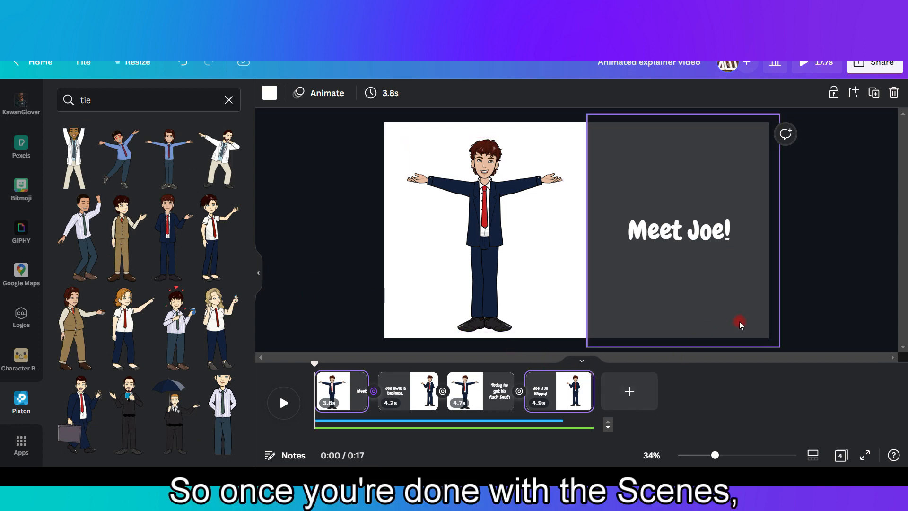
left_click(573, 249)
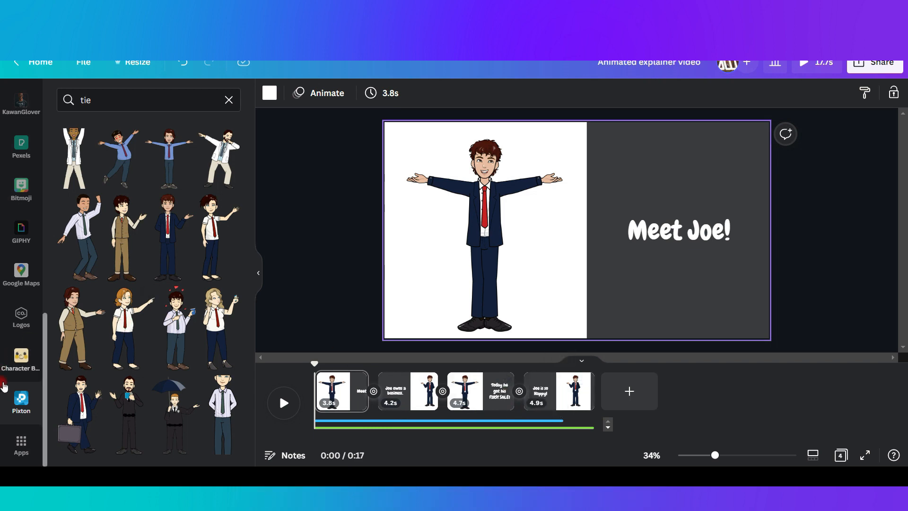
Open the audio library and browse the music tracks listed for the search term "corporate".
scroll(19, 414, "up", 2)
scroll(17, 414, "up", 8)
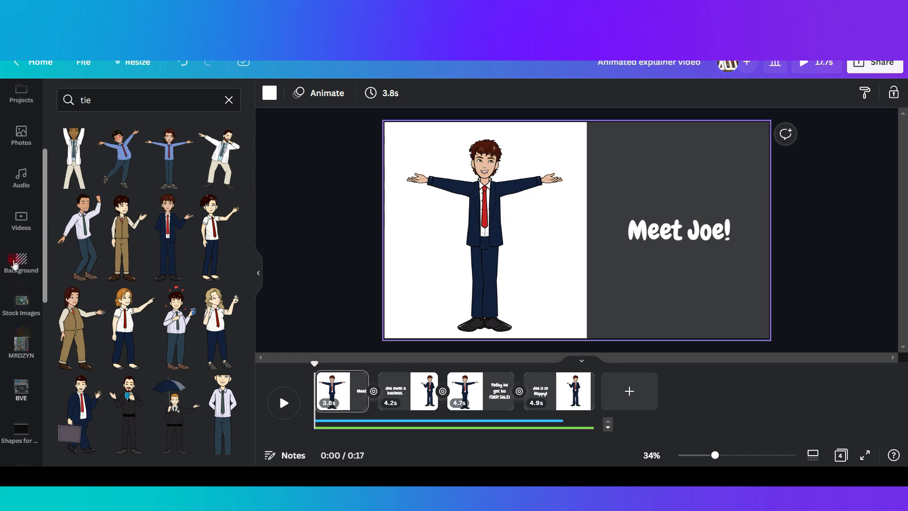
left_click(21, 179)
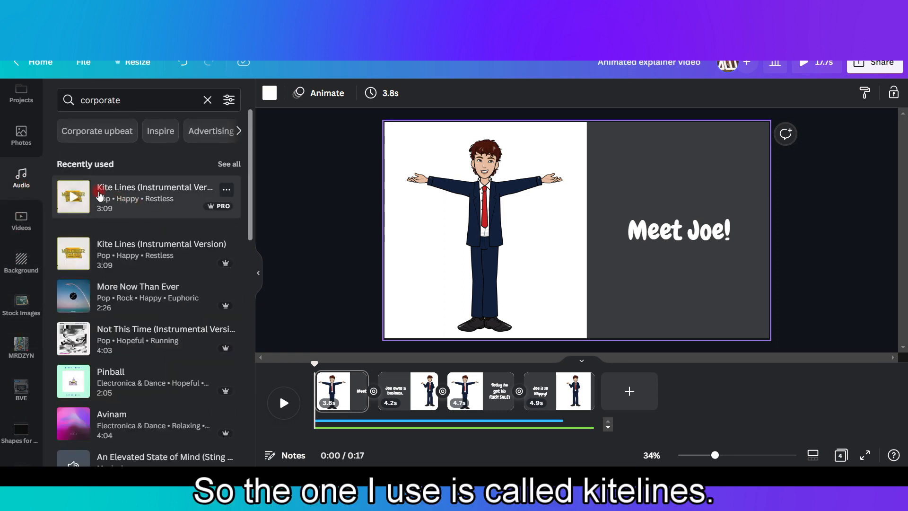
left_click(151, 104)
left_click_drag(109, 102, 69, 101)
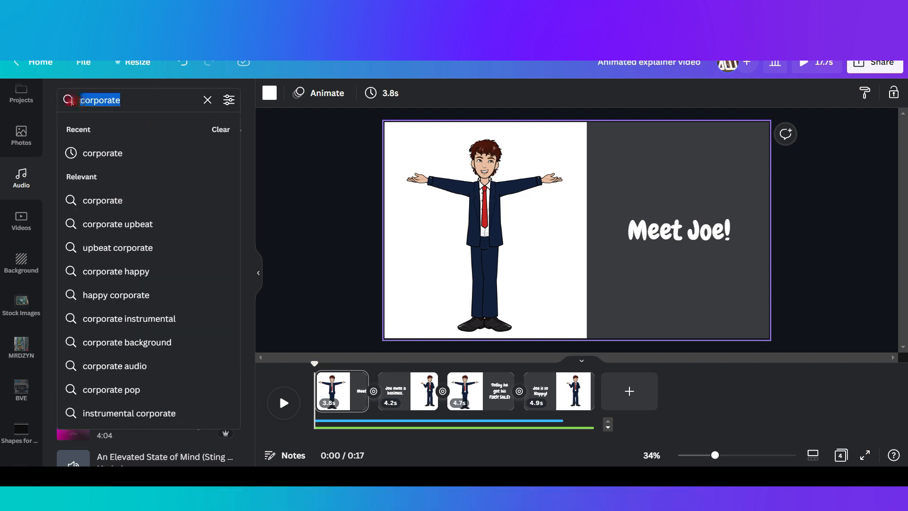
left_click(290, 199)
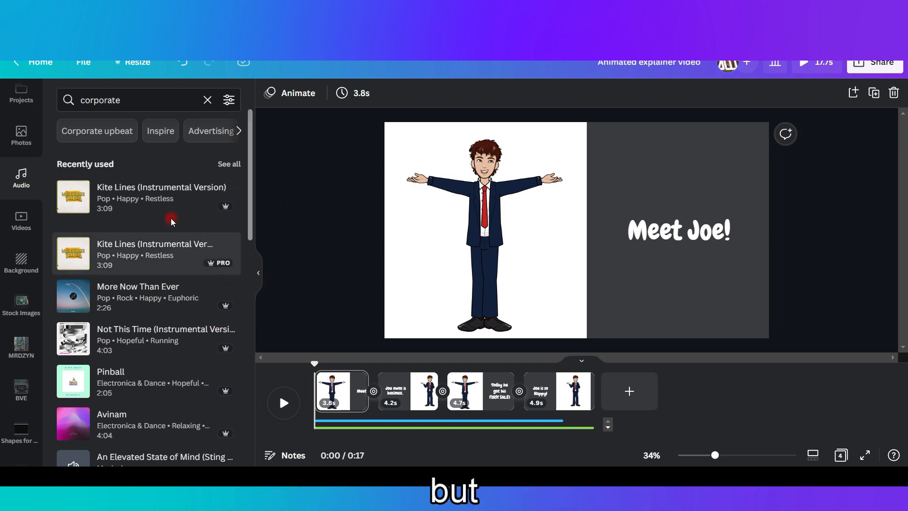
scroll(131, 387, "down", 2)
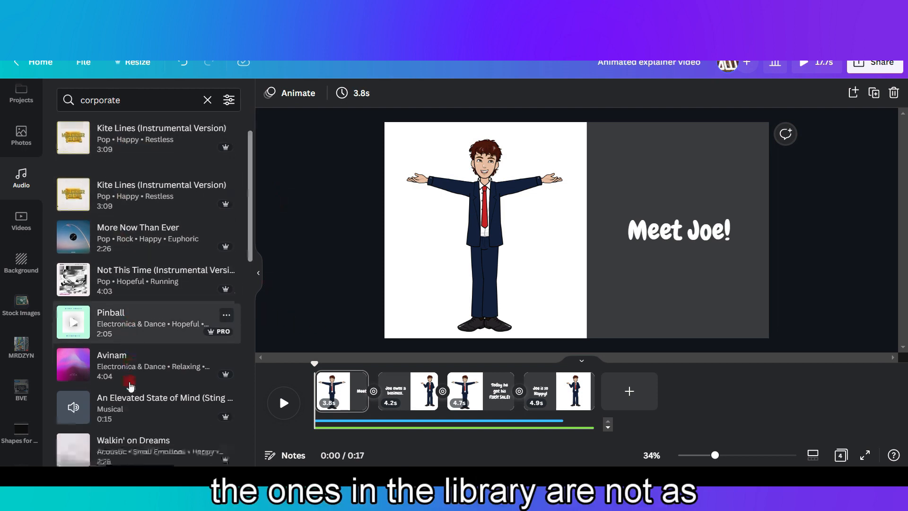
scroll(125, 420, "down", 2)
scroll(126, 423, "up", 4)
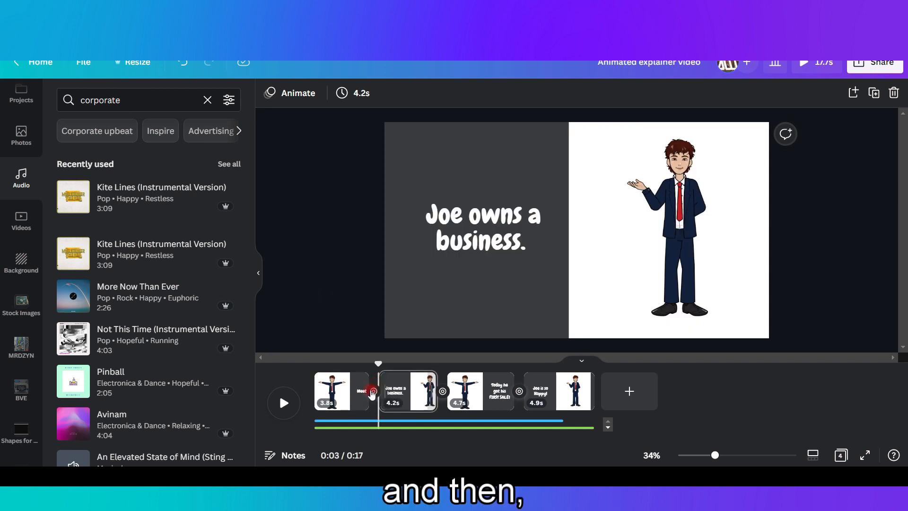
Expand the audio tracks in the timeline and inspect the volume setting of the background music.
left_click_drag(382, 365, 315, 364)
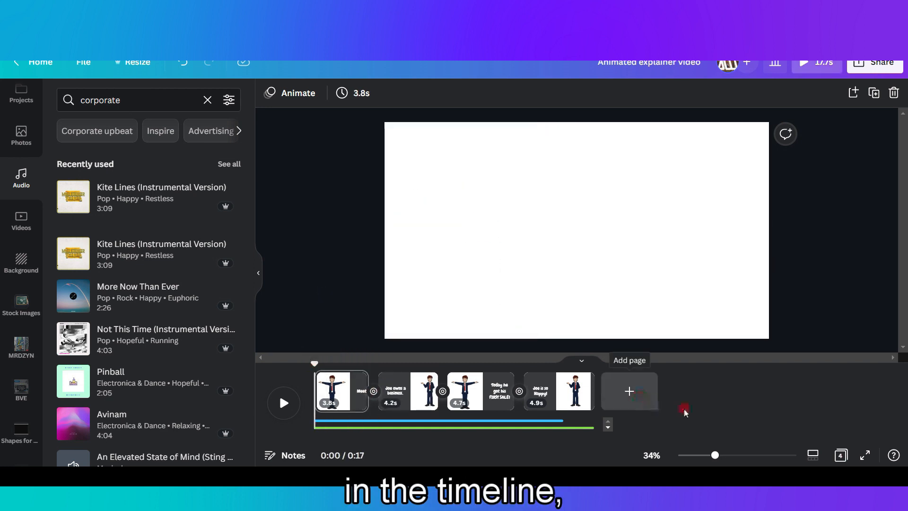
left_click(577, 431)
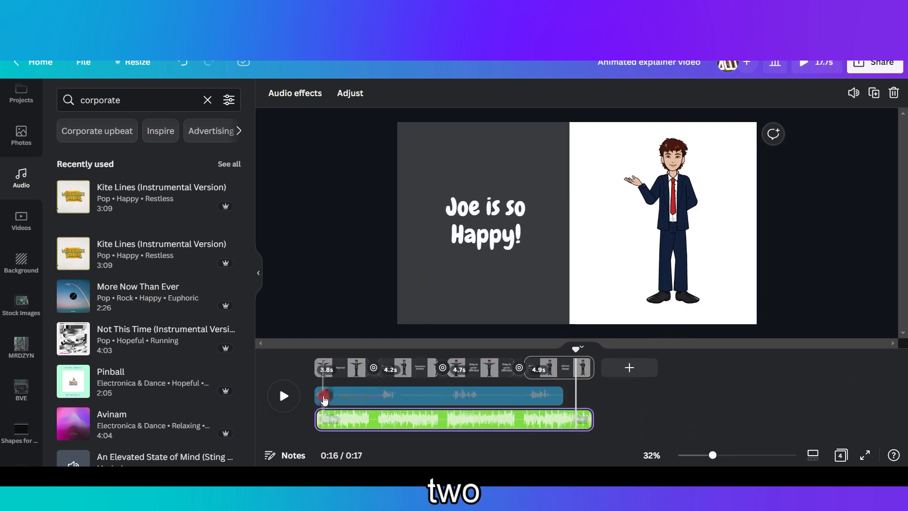
left_click(443, 399)
left_click(438, 423)
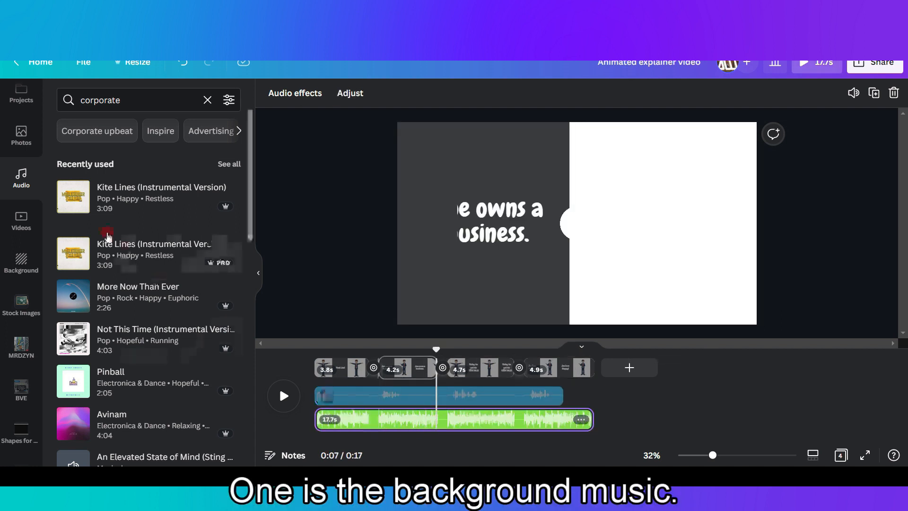
left_click(72, 210)
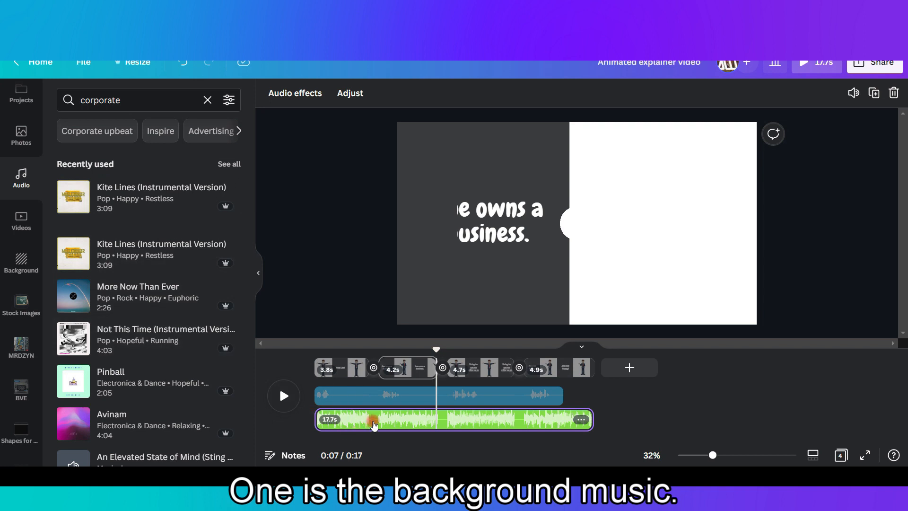
left_click(854, 93)
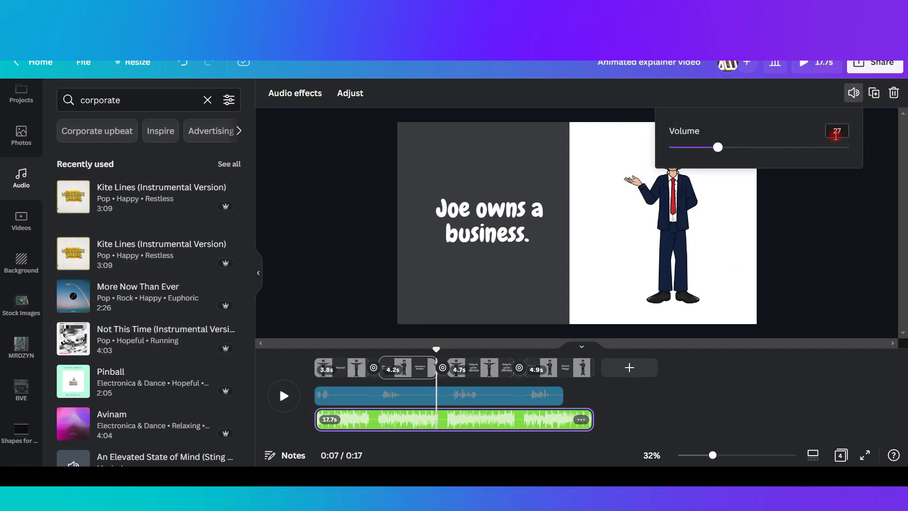
left_click(834, 215)
Select the "Meet Joe! .mp3" voiceover track and play the whole video from the beginning.
left_click(359, 407)
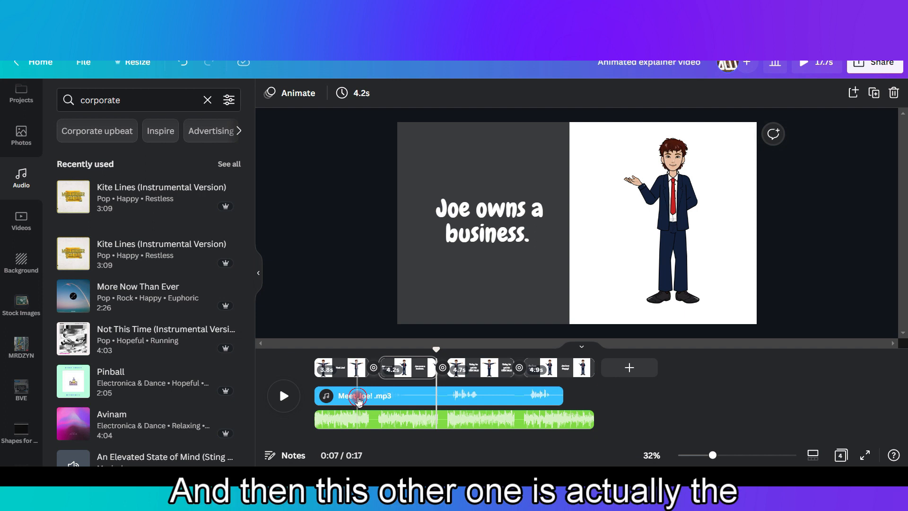
left_click(358, 401)
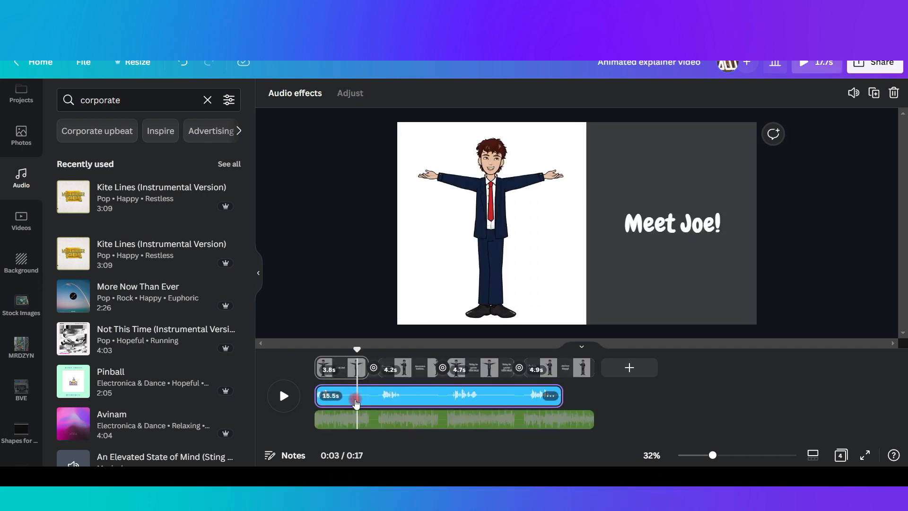
left_click_drag(357, 349, 526, 350)
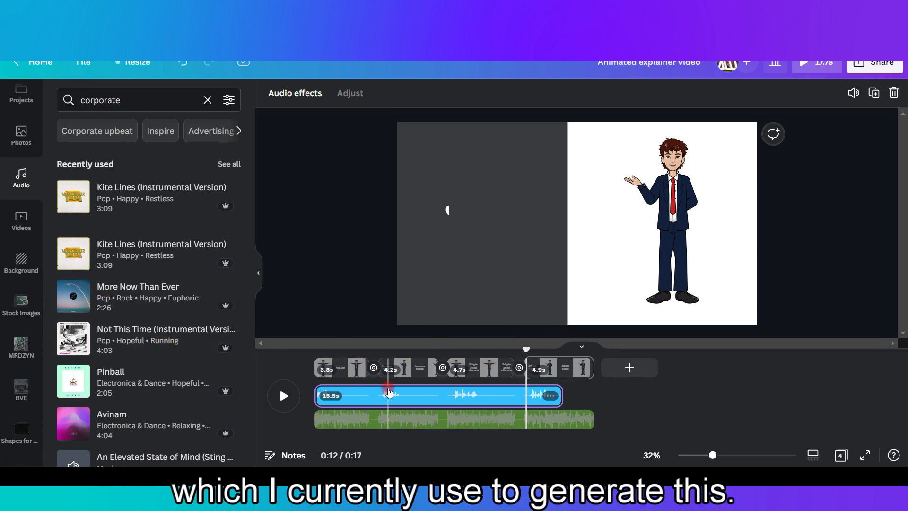
left_click_drag(527, 347, 292, 350)
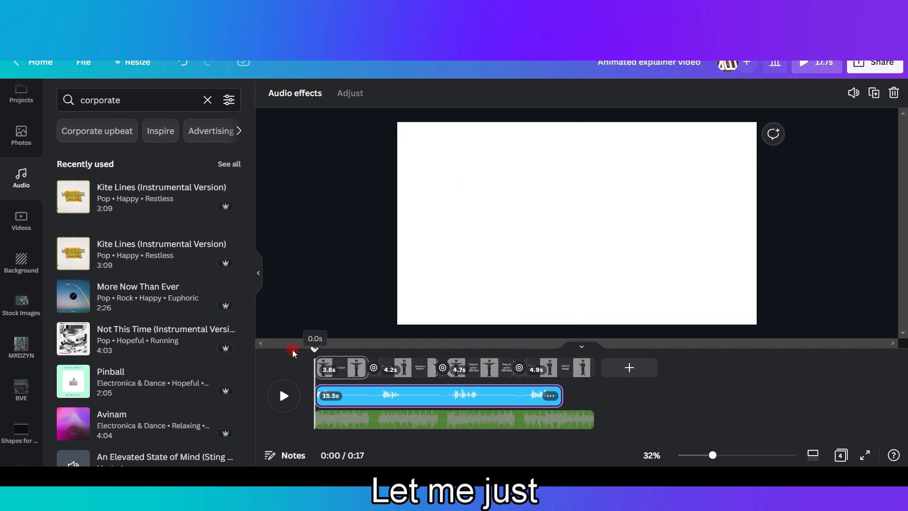
left_click(284, 397)
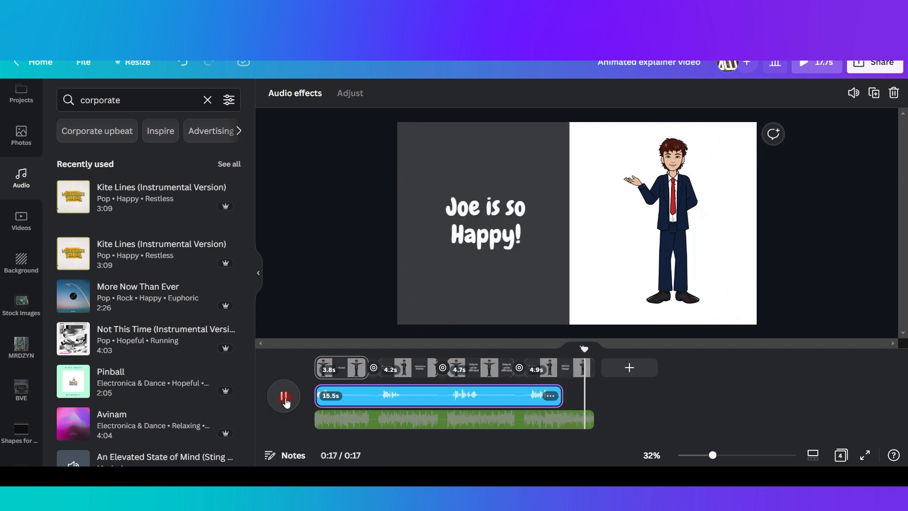
left_click(284, 396)
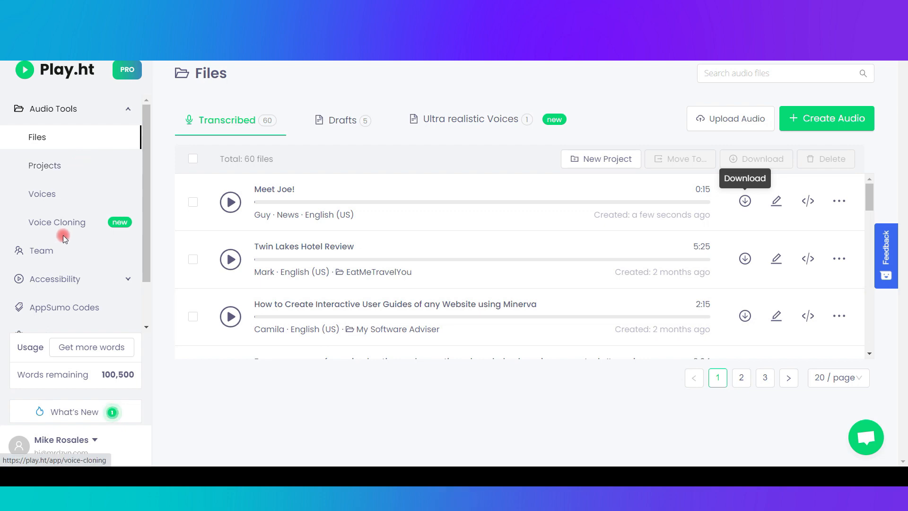
In Play.ht, start a new audio file and open the list of premium English (US) voices.
left_click(808, 119)
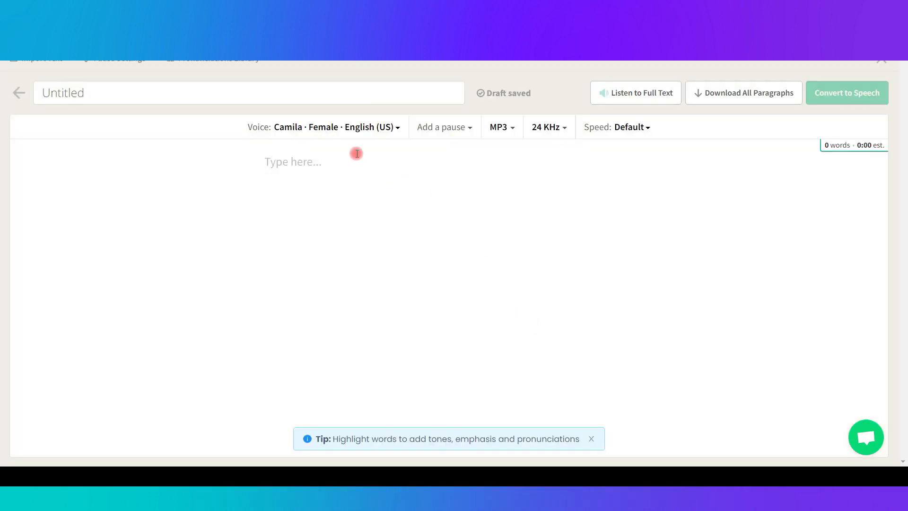
left_click(350, 133)
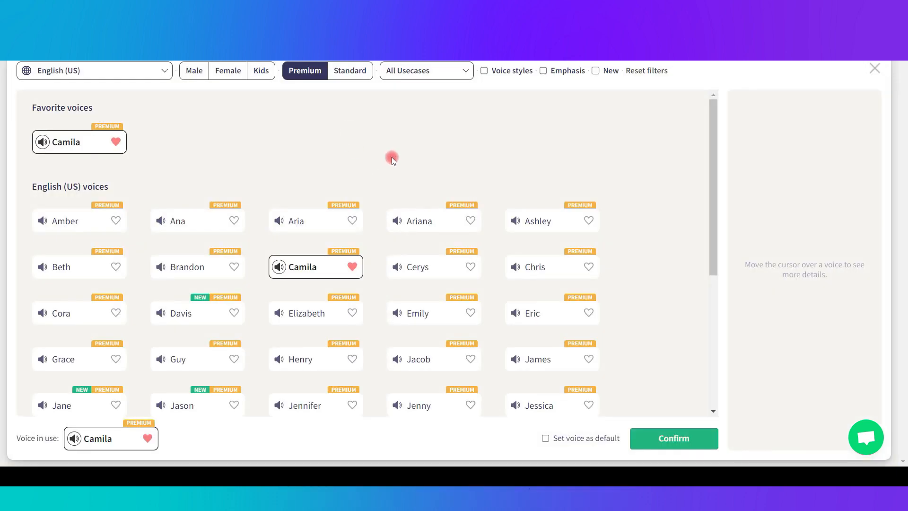
scroll(391, 160, "down", 5)
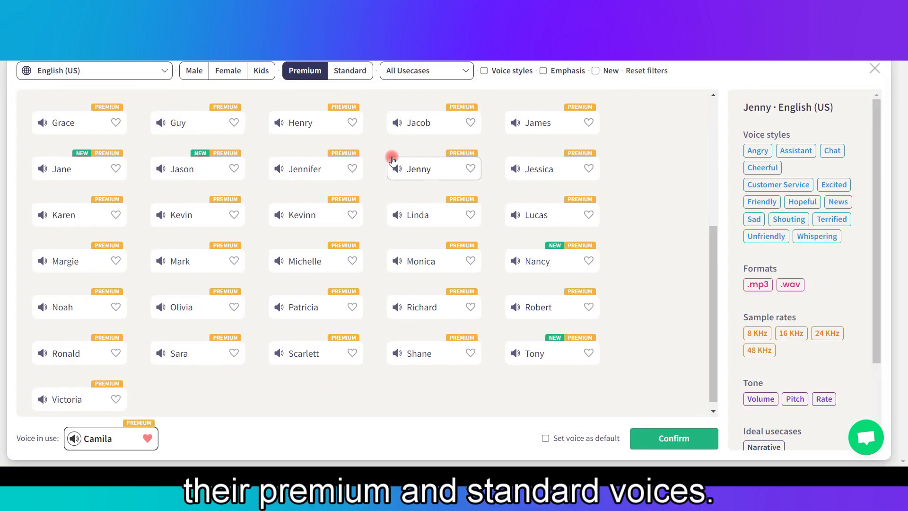
Filter the voices by the Explainer use case and browse the matching male and female voices.
left_click(439, 72)
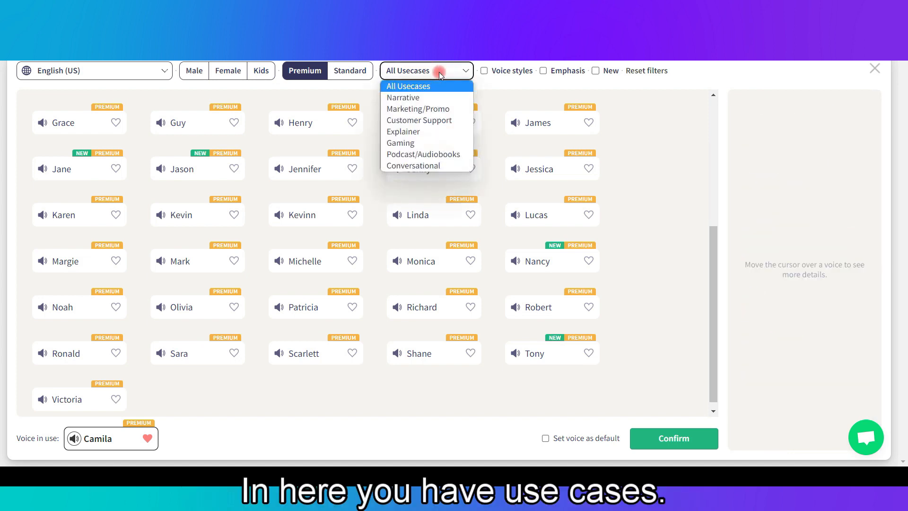
left_click(432, 131)
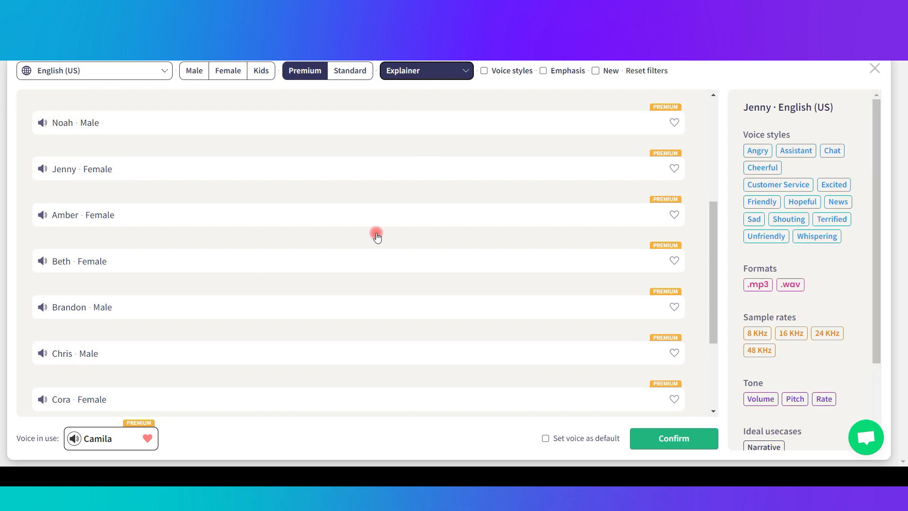
scroll(236, 237, "up", 2)
scroll(155, 240, "up", 2)
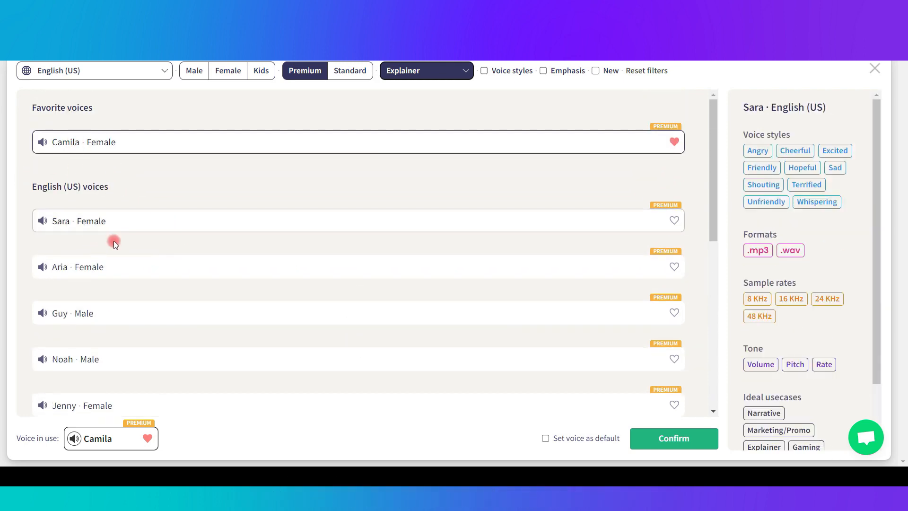
scroll(156, 246, "down", 4)
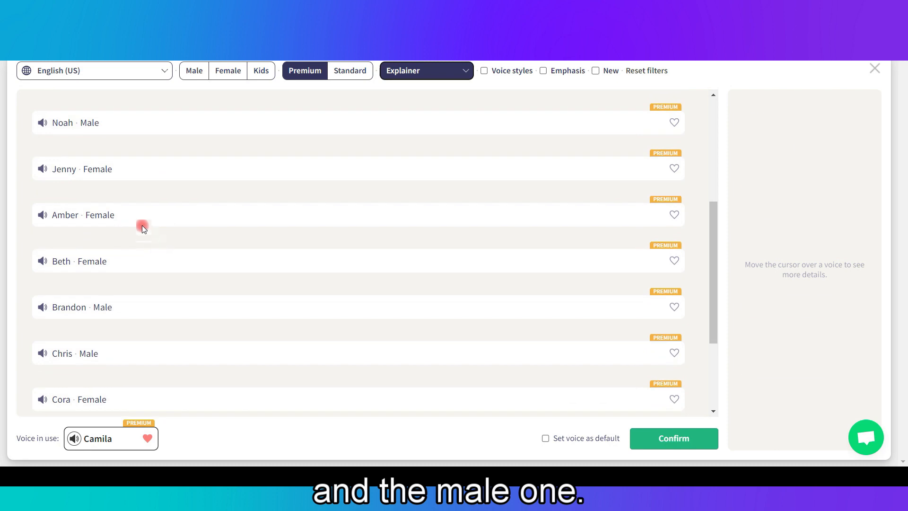
Find the Guy voice among the Explainer voices, review its styles, formats and tone options, and close the voice list.
scroll(151, 243, "down", 1)
scroll(156, 249, "up", 1)
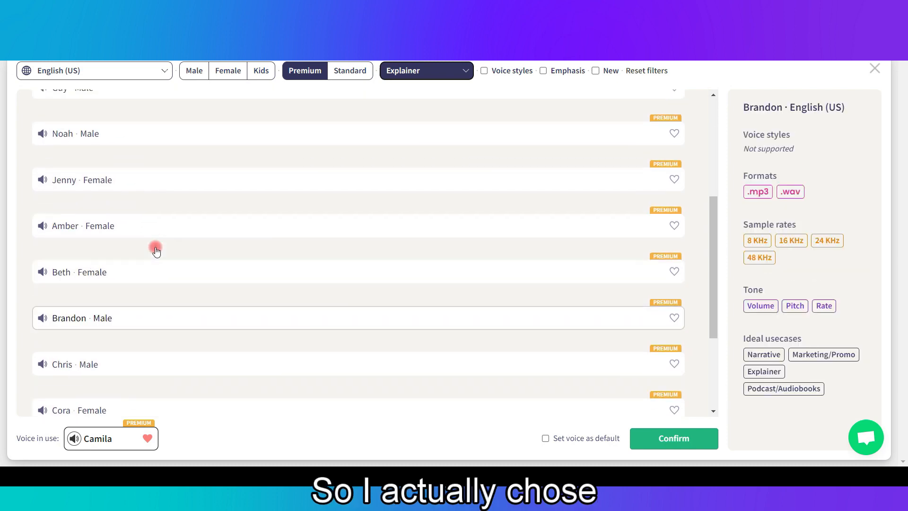
scroll(155, 247, "up", 1)
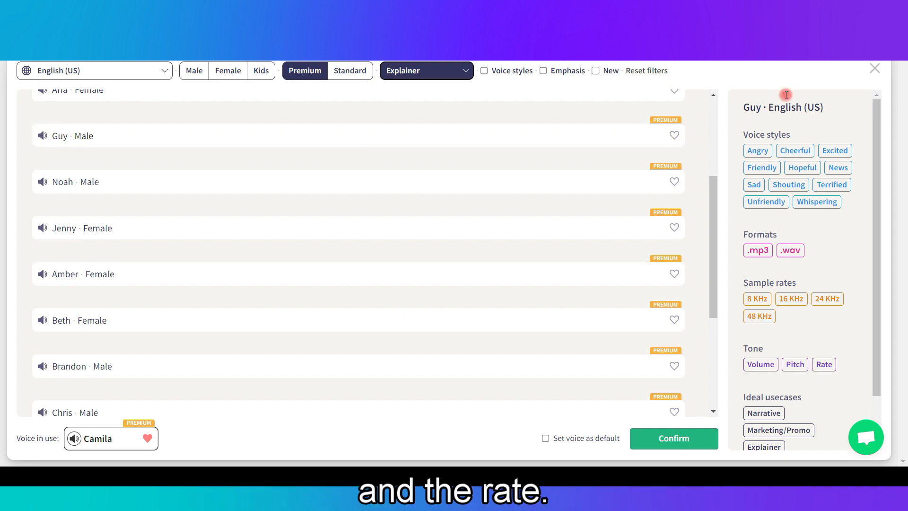
left_click(876, 70)
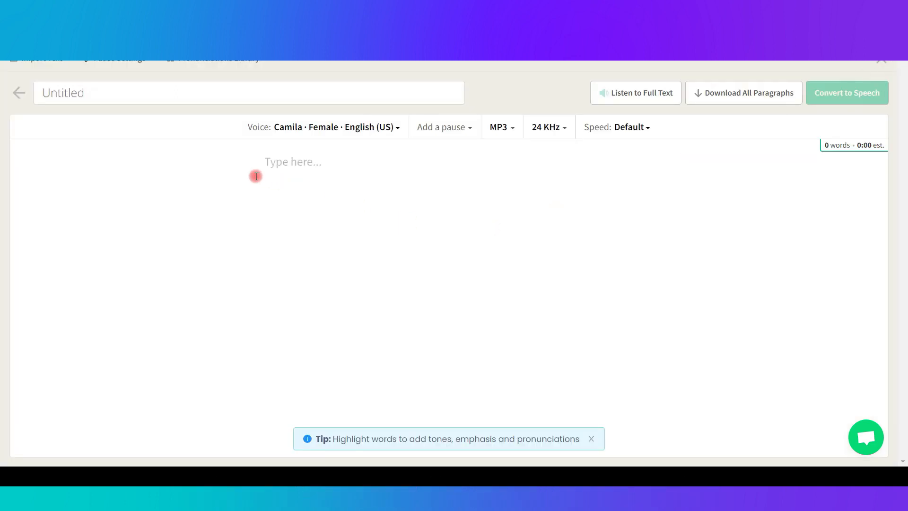
Close the empty untitled audio and open the "Meet Joe!" file from the transcribed audio files.
left_click(280, 169)
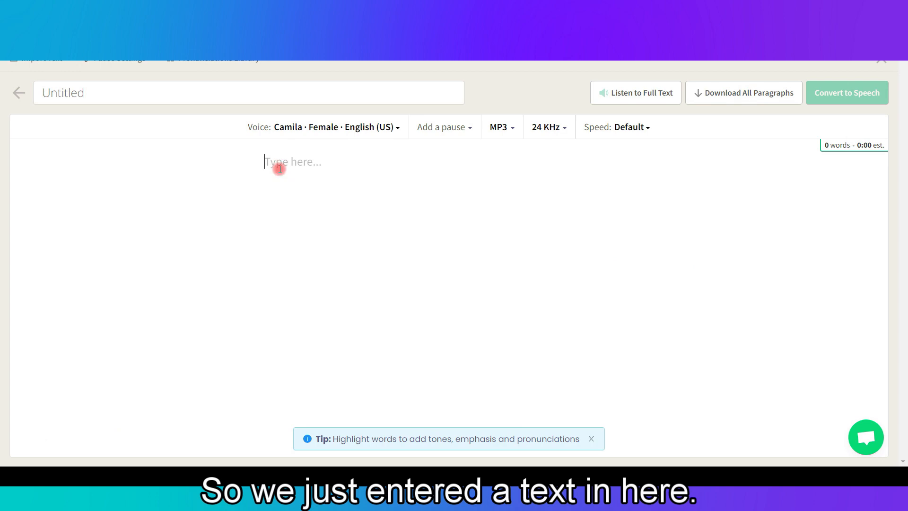
left_click(886, 74)
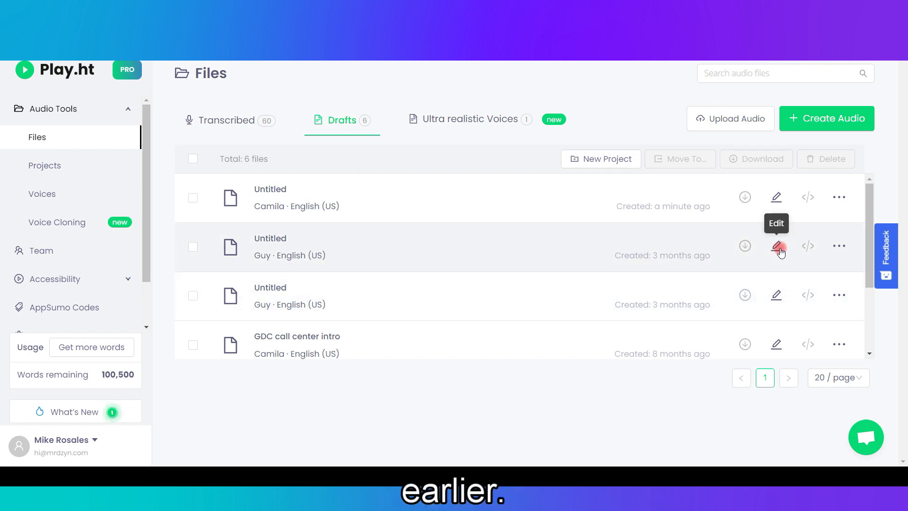
left_click(238, 124)
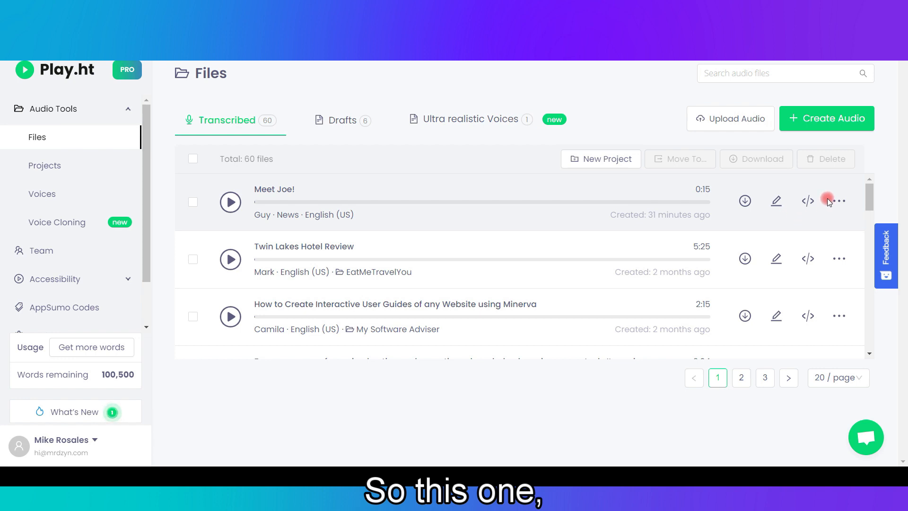
left_click(841, 202)
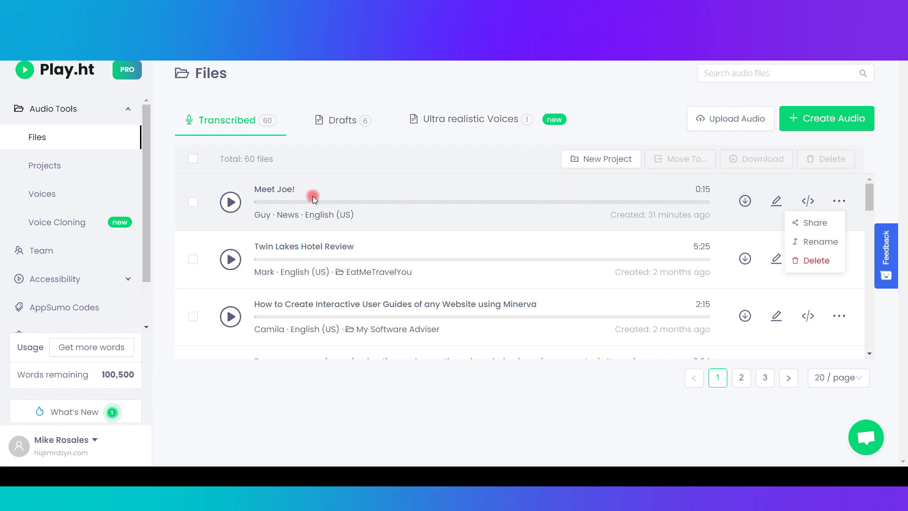
left_click(268, 194)
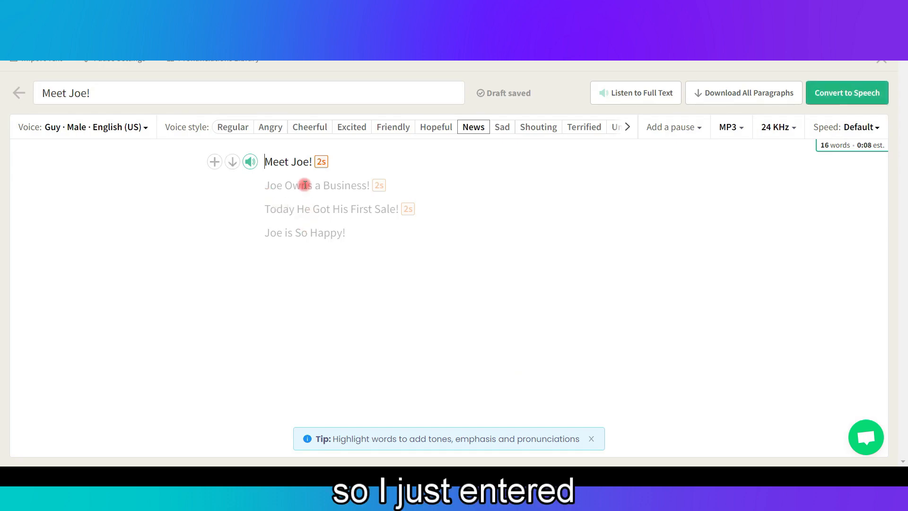
Select the exclamation mark ending the "Meet Joe!" script line and view the pause durations that can be inserted there.
left_click(263, 163)
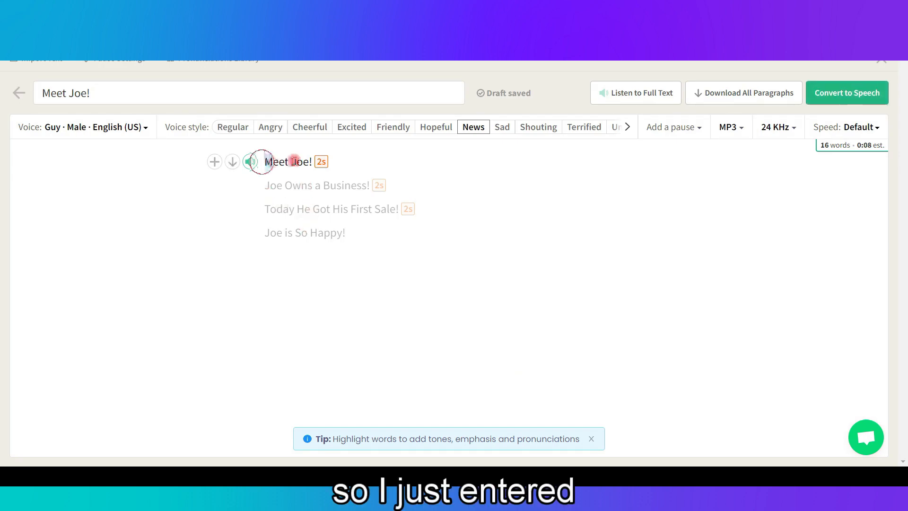
left_click_drag(263, 162, 317, 164)
left_click(363, 154)
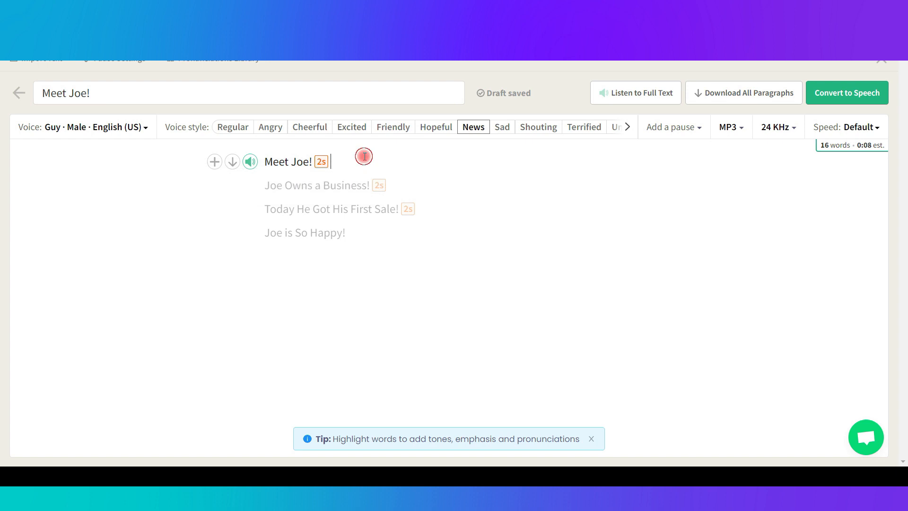
left_click_drag(310, 161, 312, 161)
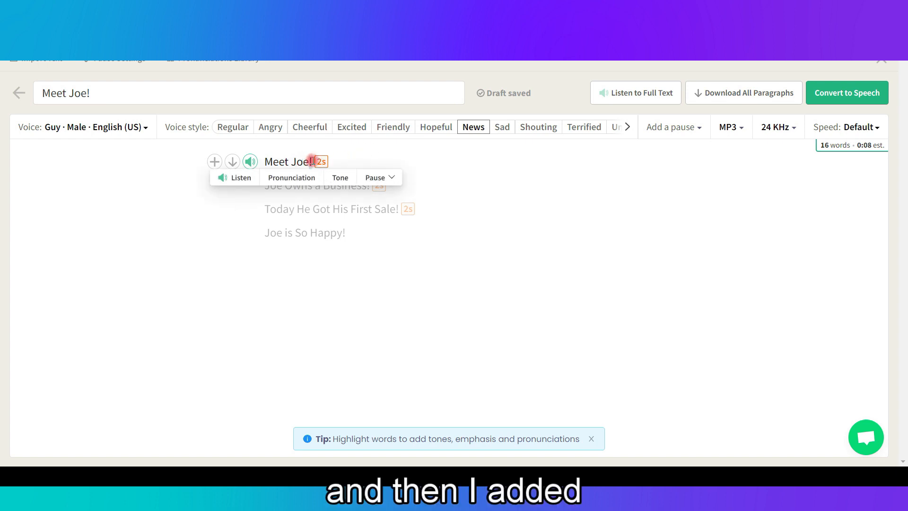
left_click(376, 177)
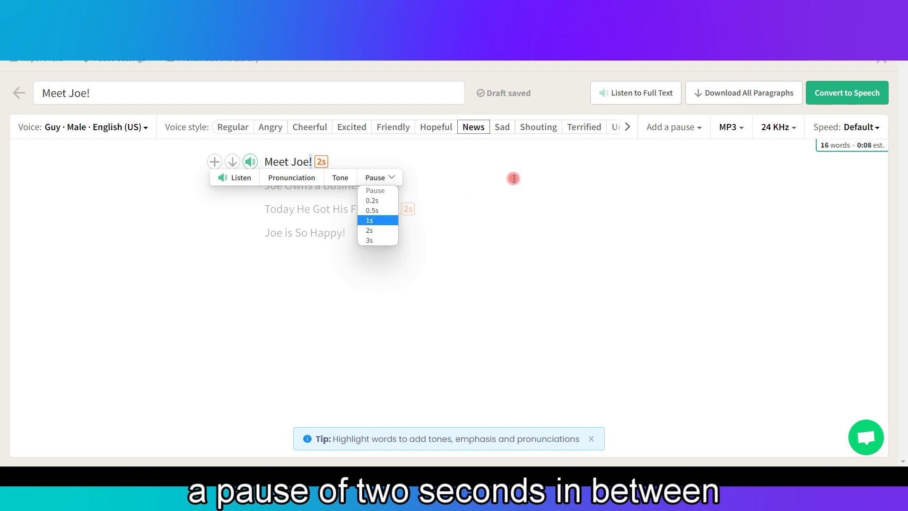
left_click(437, 158)
Go through the remaining script lines, checking the insertion options after "Joe Owns a Business!", and close the audio editor.
left_click(339, 186)
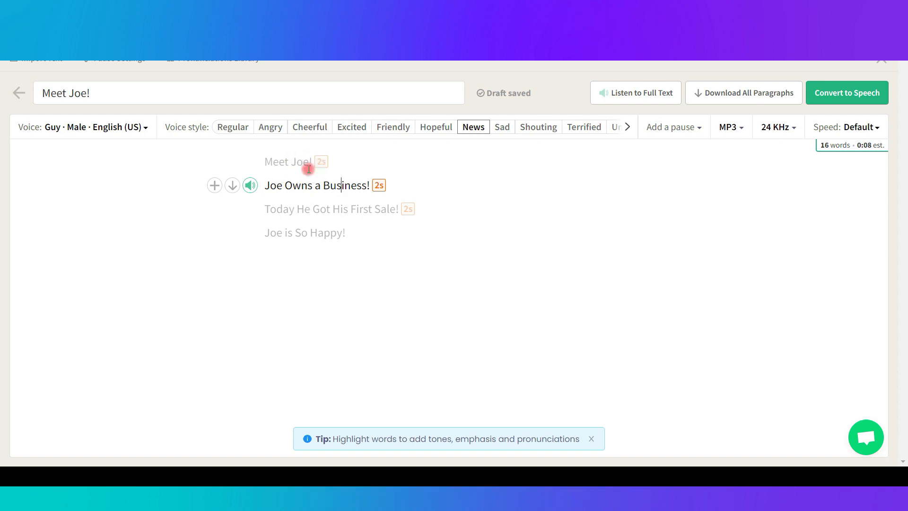
left_click(369, 186)
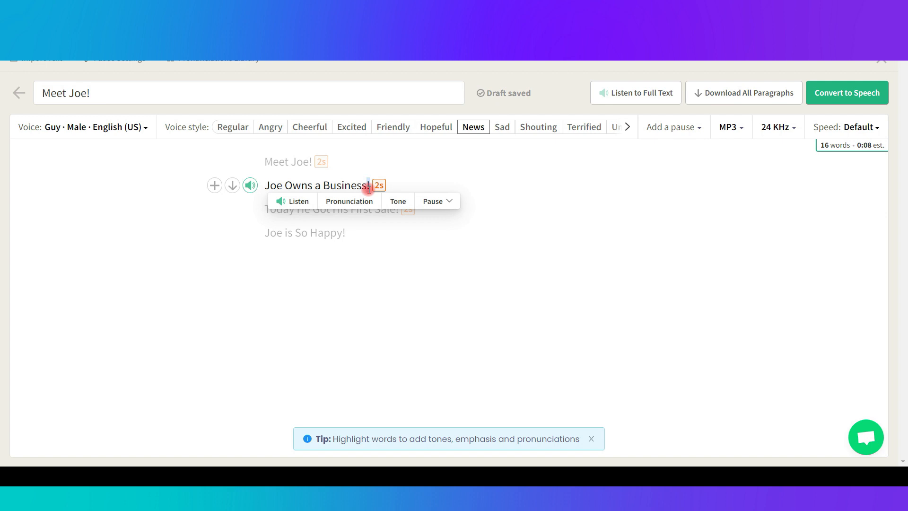
left_click(347, 235)
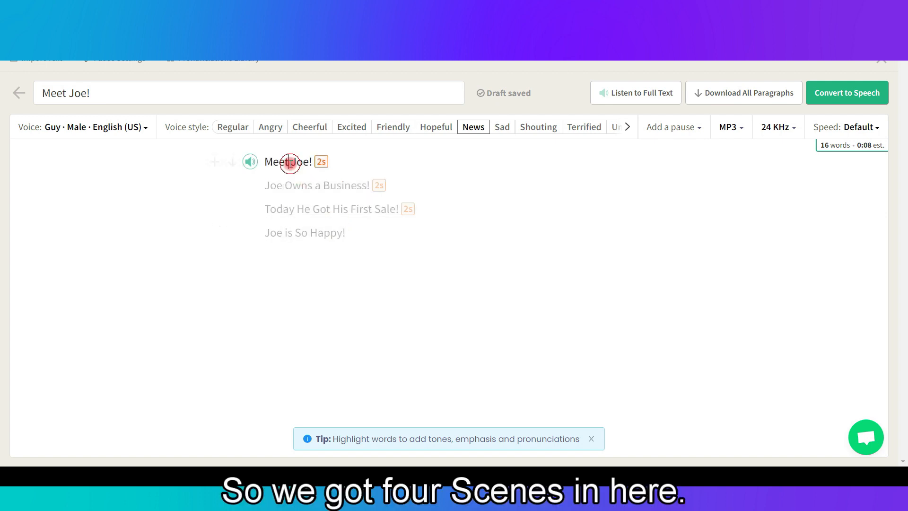
left_click(293, 227)
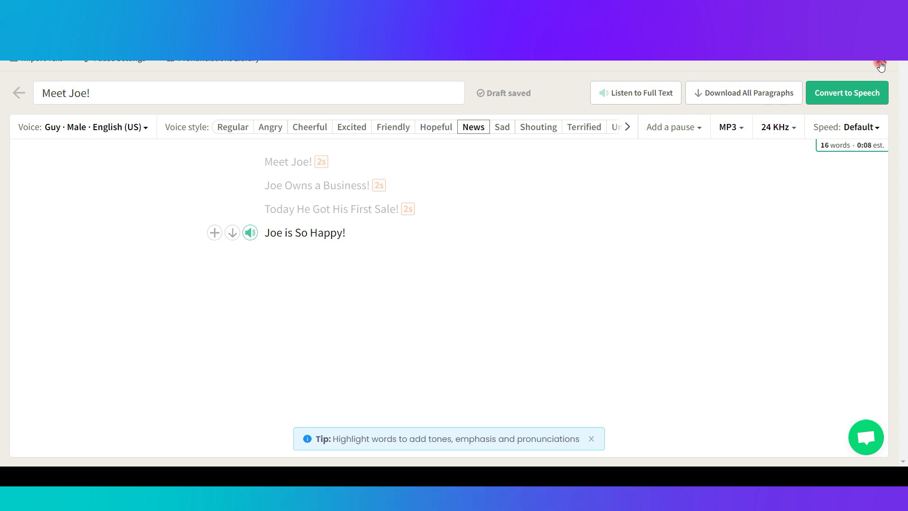
left_click(881, 64)
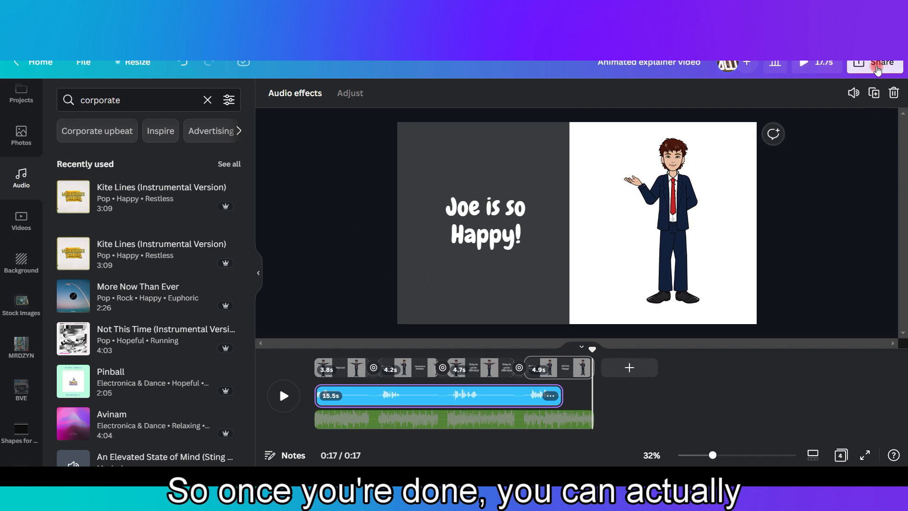
In Canva, view the sharing and download options for the finished explainer video and dismiss them.
left_click(877, 69)
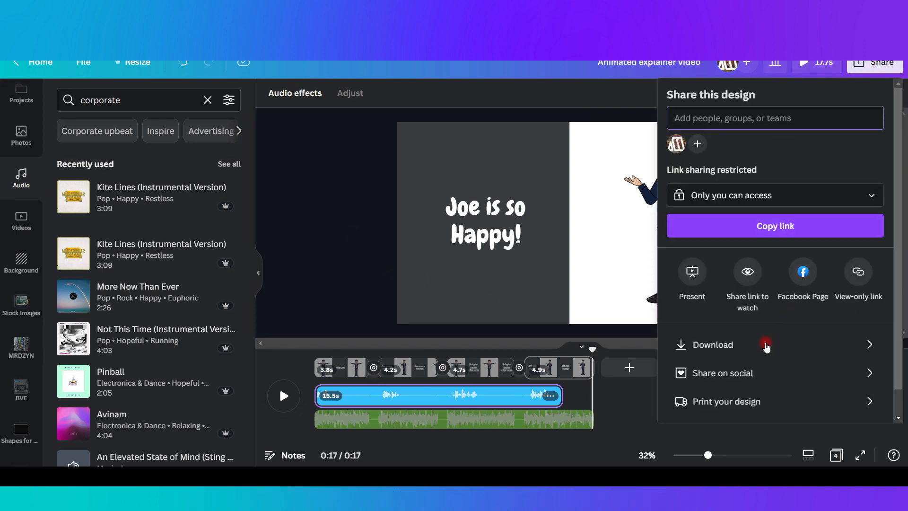
left_click(348, 288)
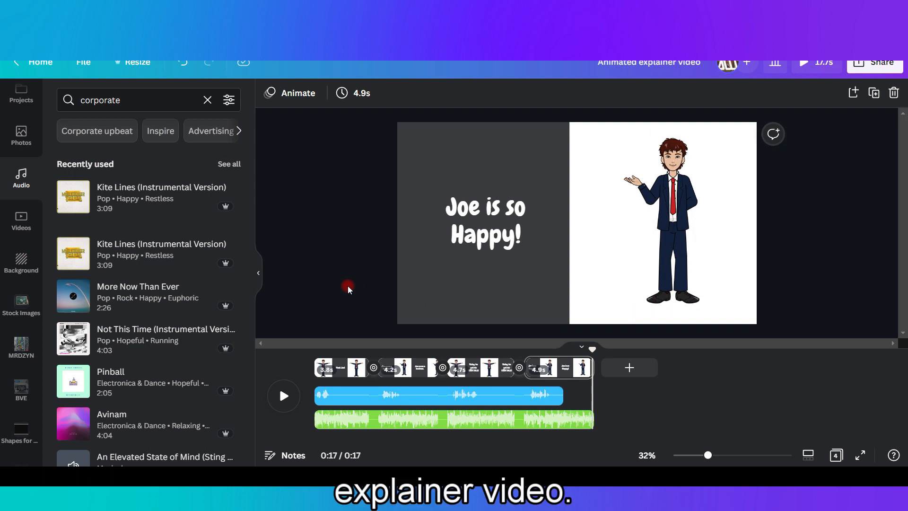